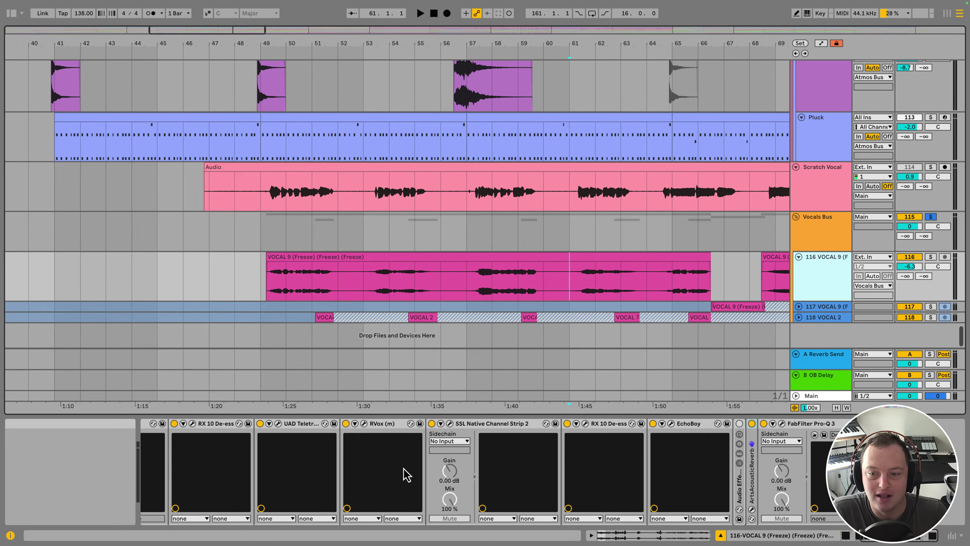
- Compare the vocal playback from bar 49 with ArtsAcousticReverb on against the Audio Effect Rack on in its place
left_click(263, 283)
key("space")
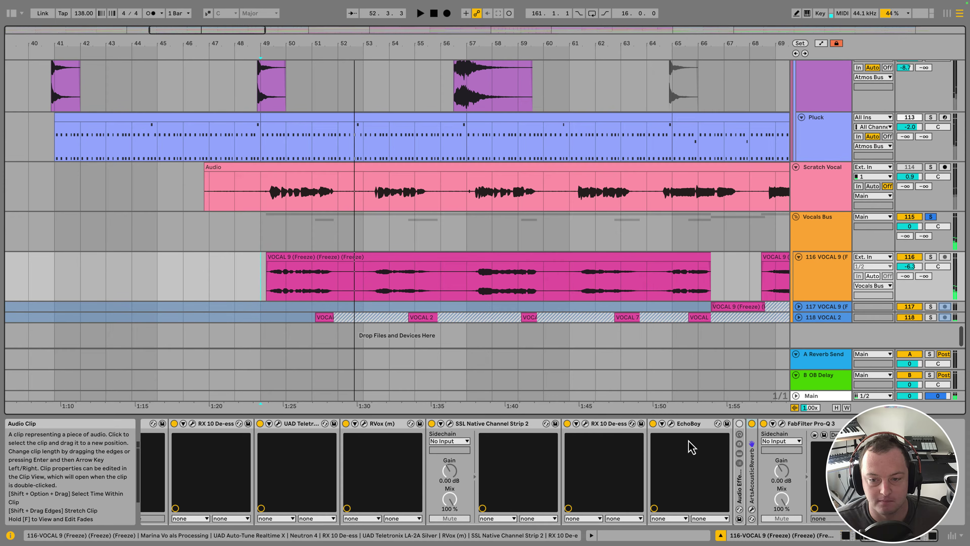
left_click(739, 423)
left_click(750, 424)
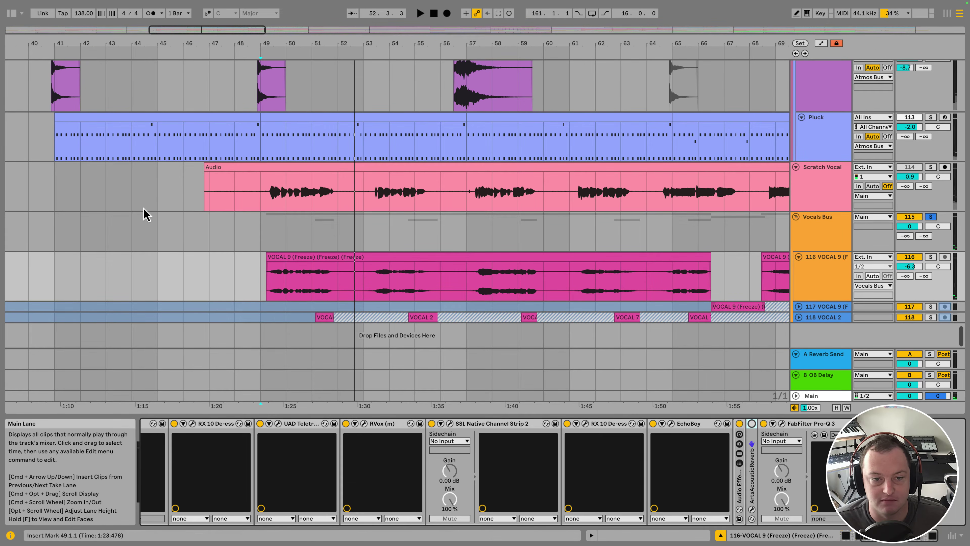
left_click(260, 243)
key("space")
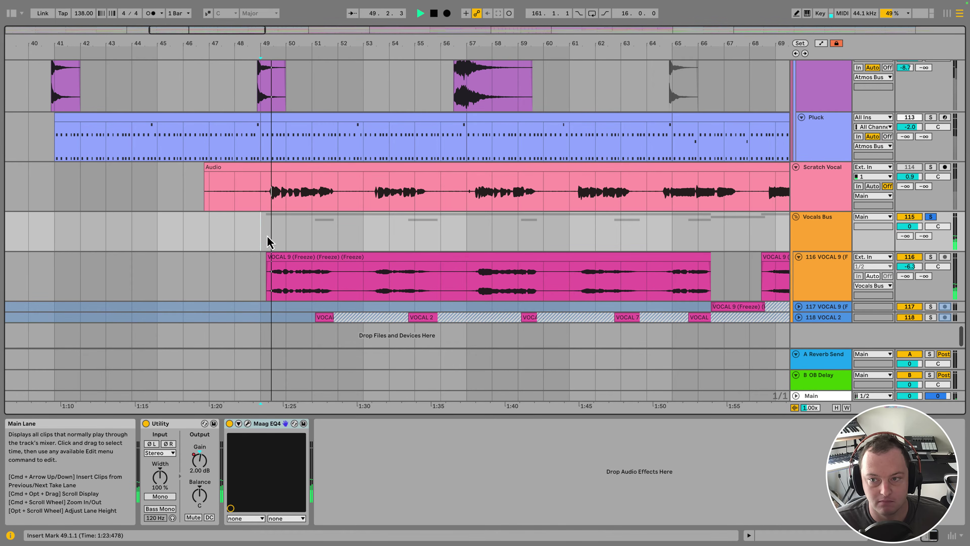
left_click(831, 230)
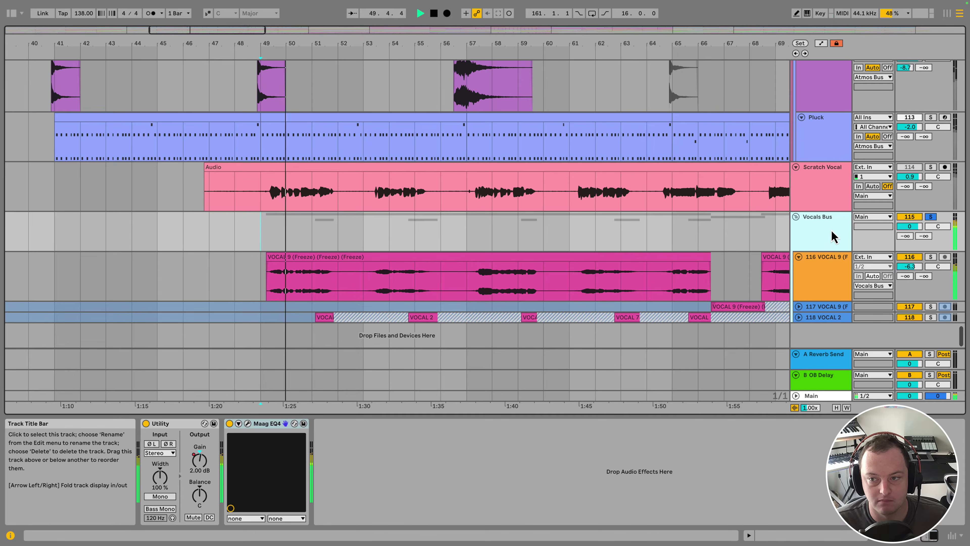
left_click(831, 267)
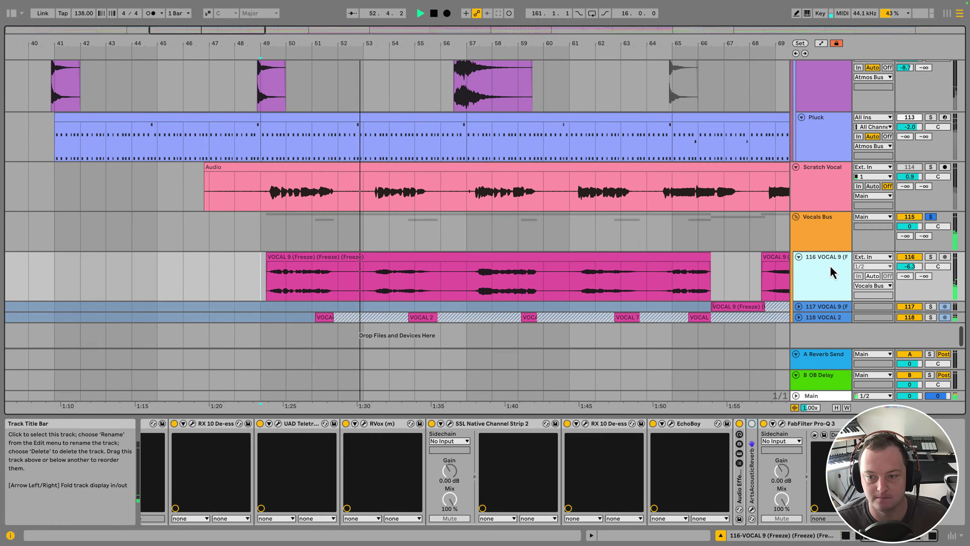
key("space")
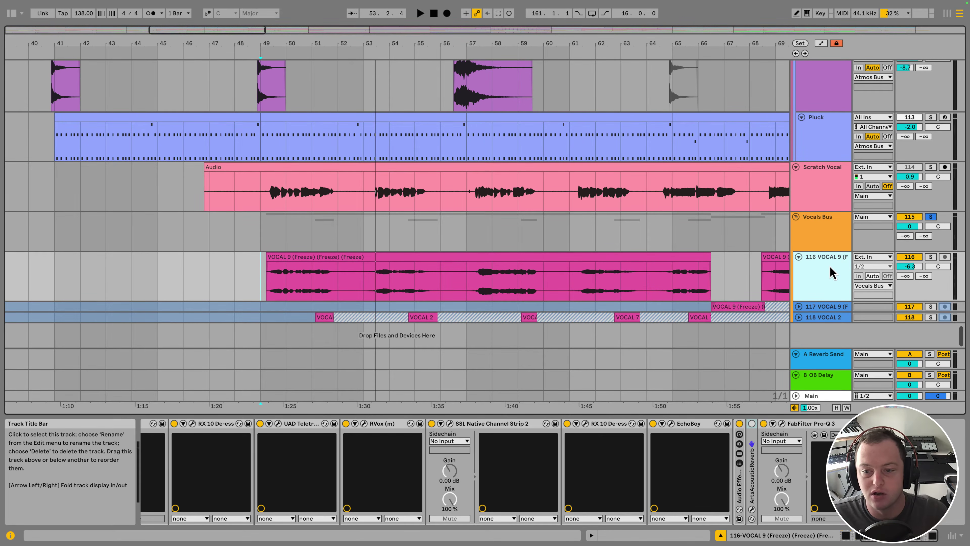
- Delete the existing Audio Effect Rack from the VOCAL 9 track, and turn on and unfold the ArtsAcousticReverb device
left_click(741, 482)
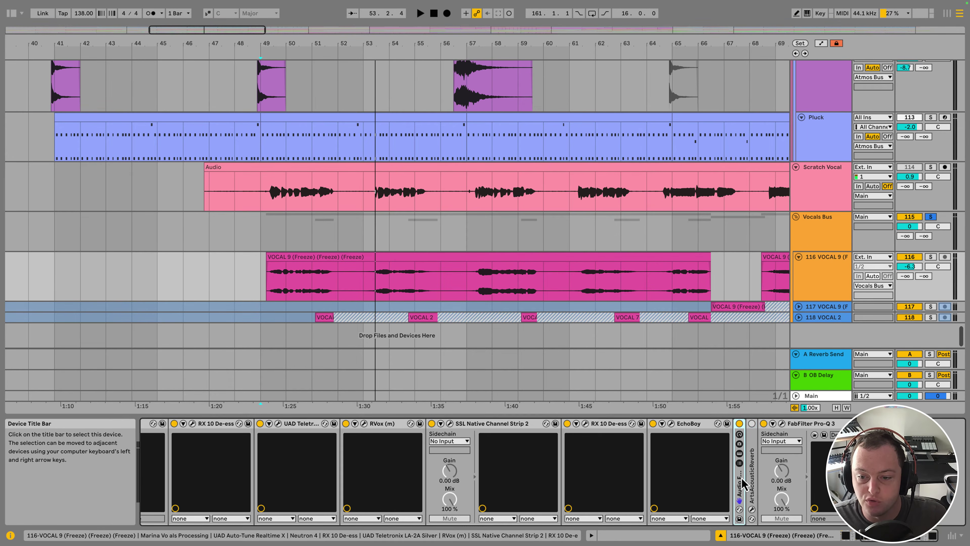
key("Delete")
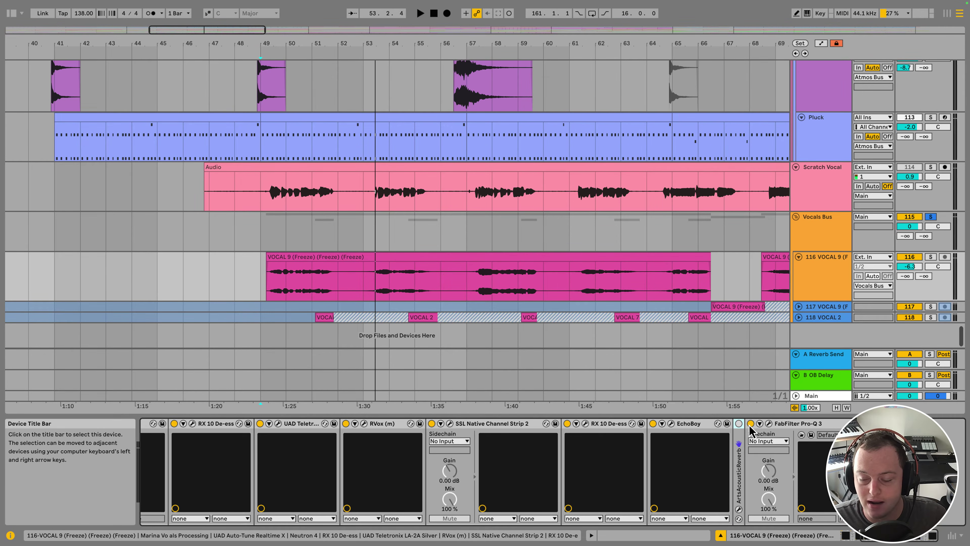
left_click(740, 424)
double_click(741, 449)
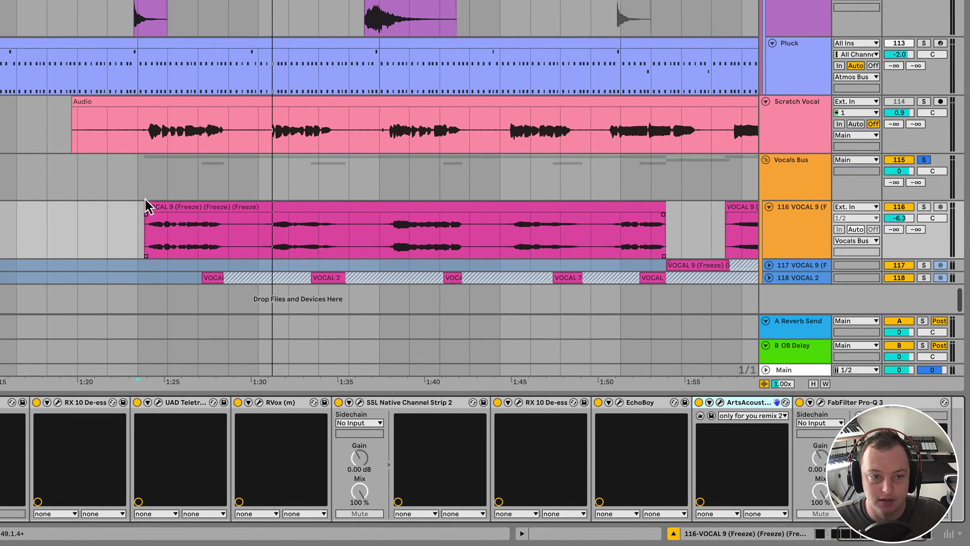
- Unsolo the Vocals Bus and play the vocal in the full mix from bar 49
left_click(145, 187)
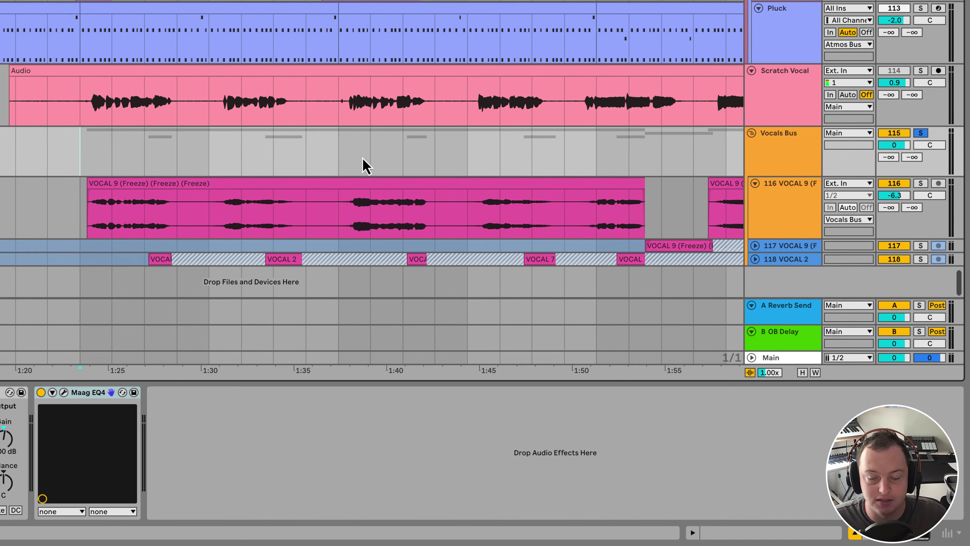
left_click(924, 159)
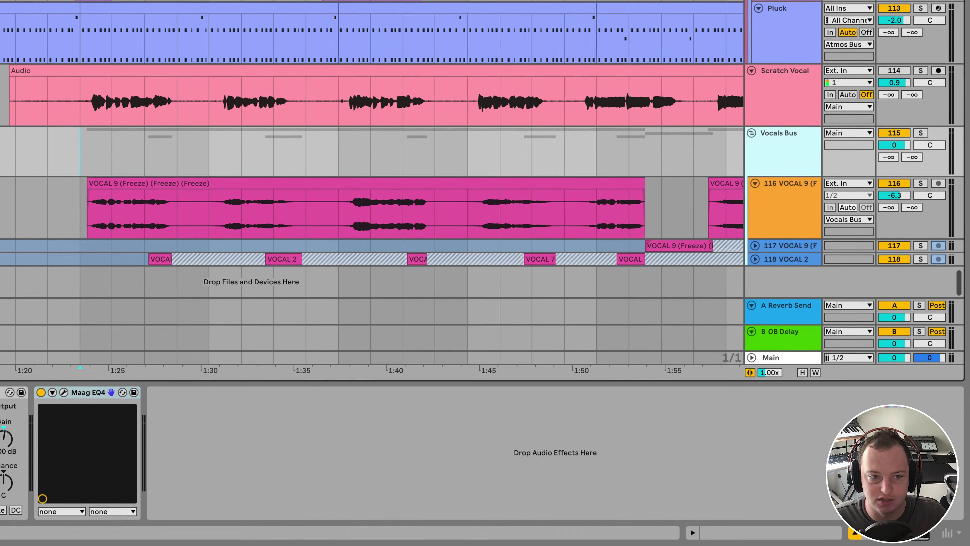
key("space")
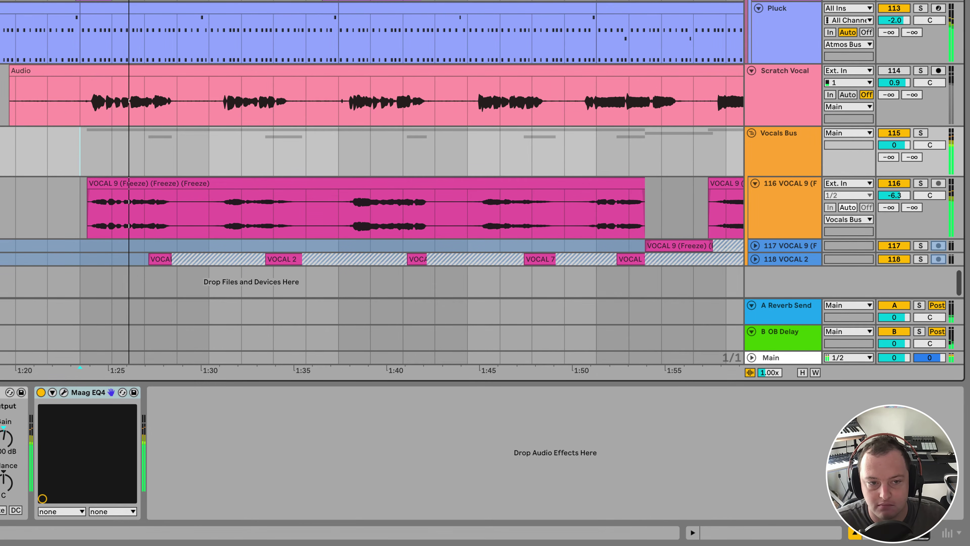
key("plus")
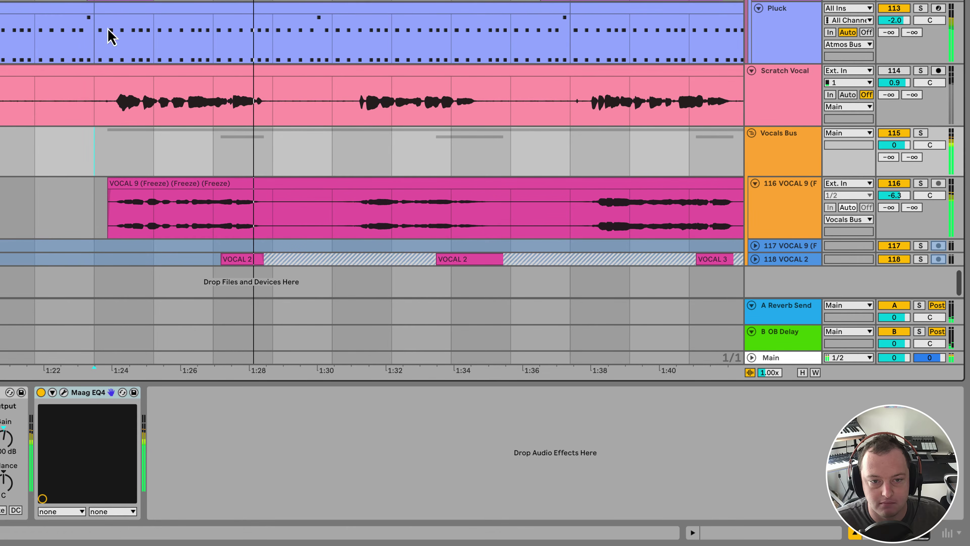
left_click(803, 155)
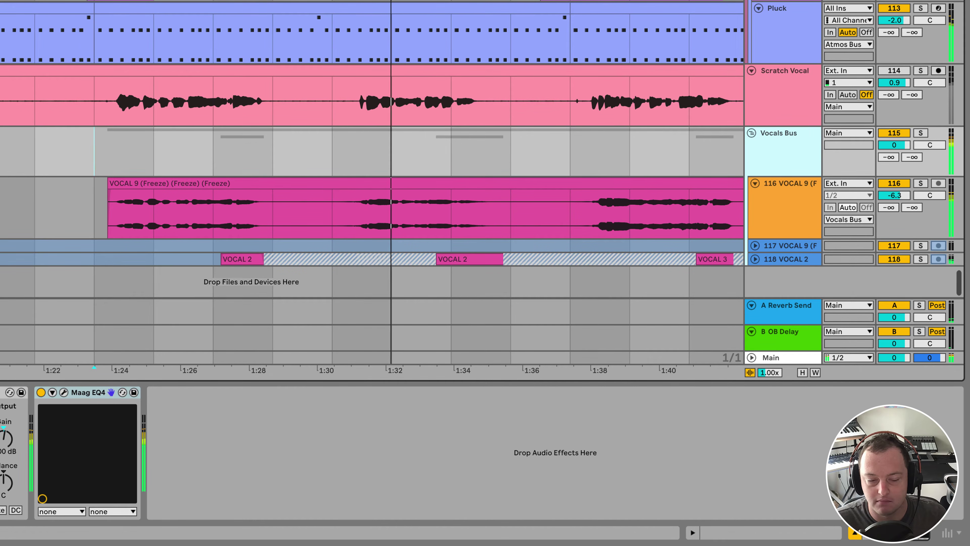
left_click(790, 231)
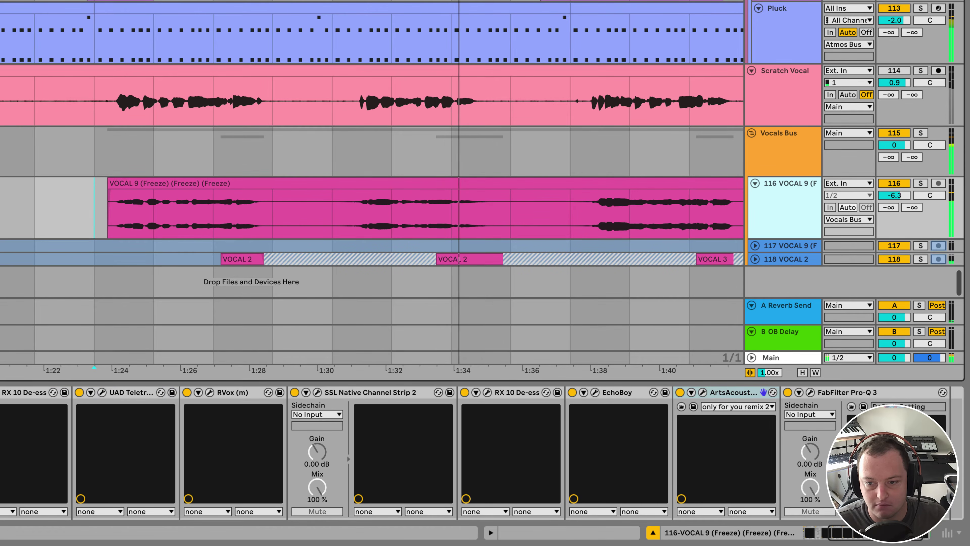
- Solo the Vocals Bus and play the vocals on their own from bar 49
mouse_move(867, 542)
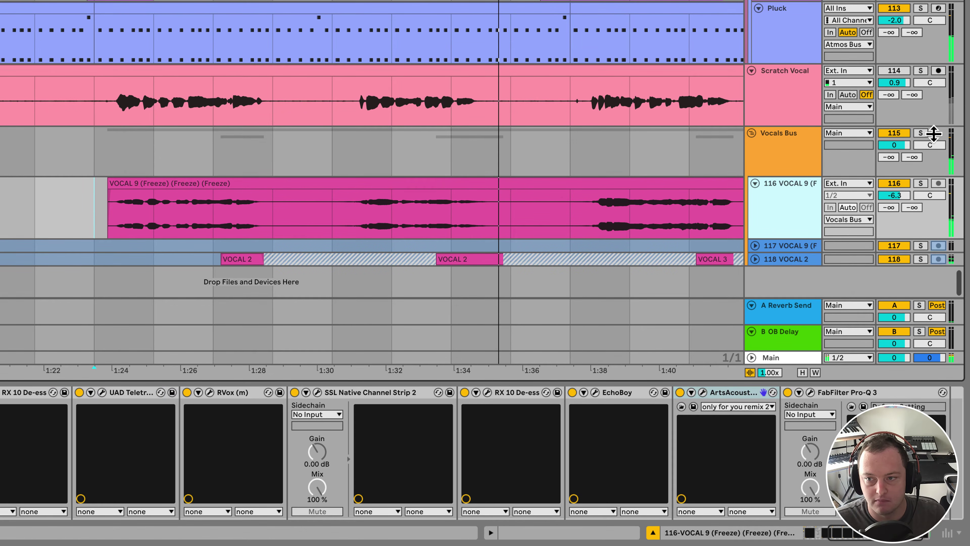
left_click(920, 134)
left_click(101, 149)
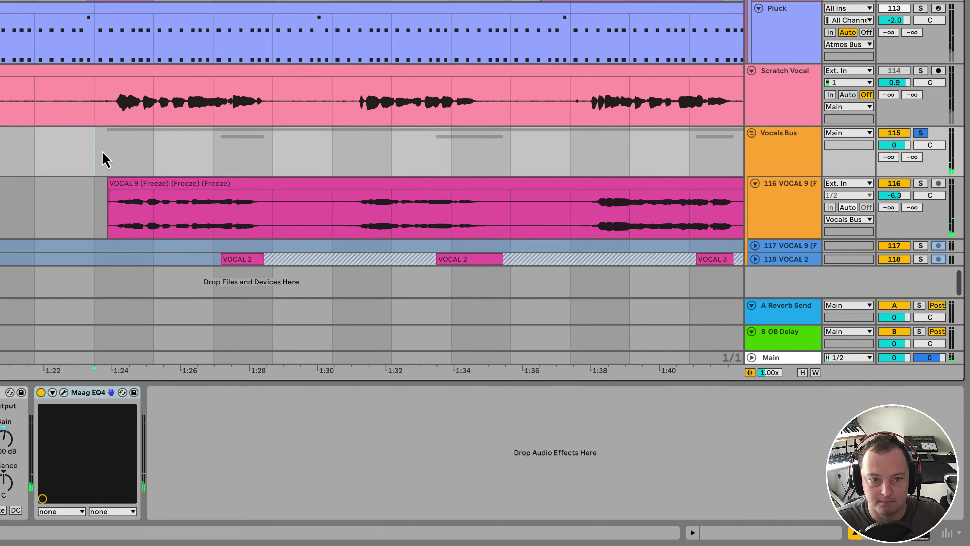
- Group ArtsAcousticReverb on the VOCAL 9 track into an Audio Effect Rack and show the rack's chain list
left_click(765, 209)
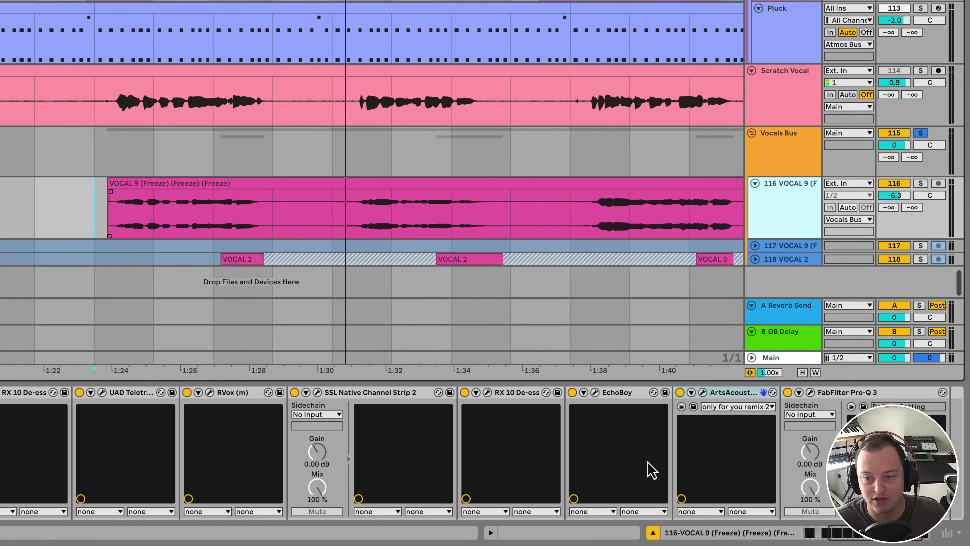
left_click(734, 398)
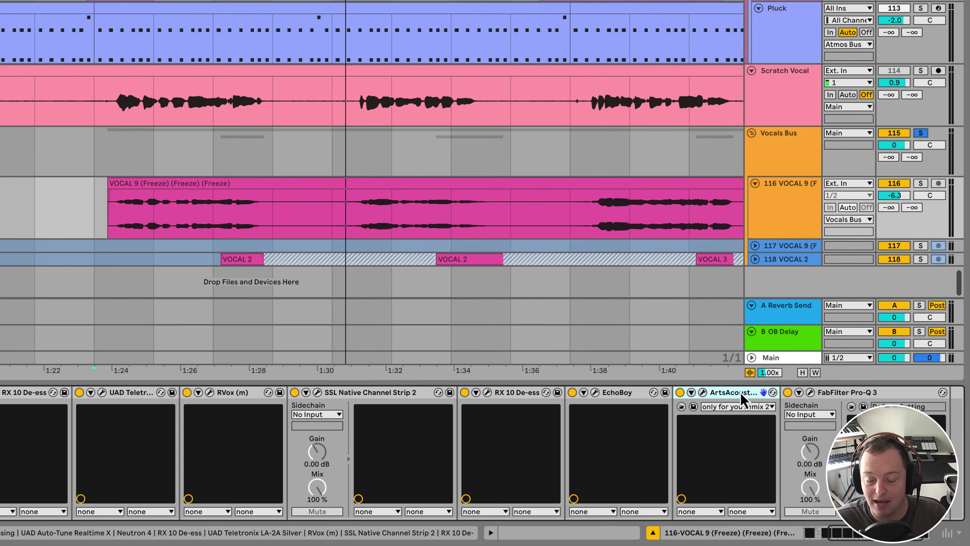
key("ctrl+g")
left_click_drag(868, 538, 877, 537)
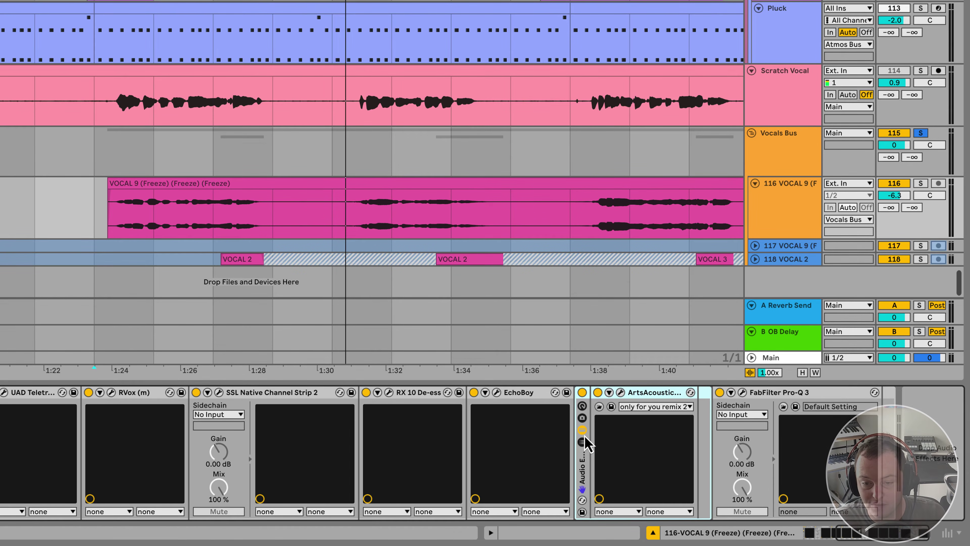
left_click(583, 443)
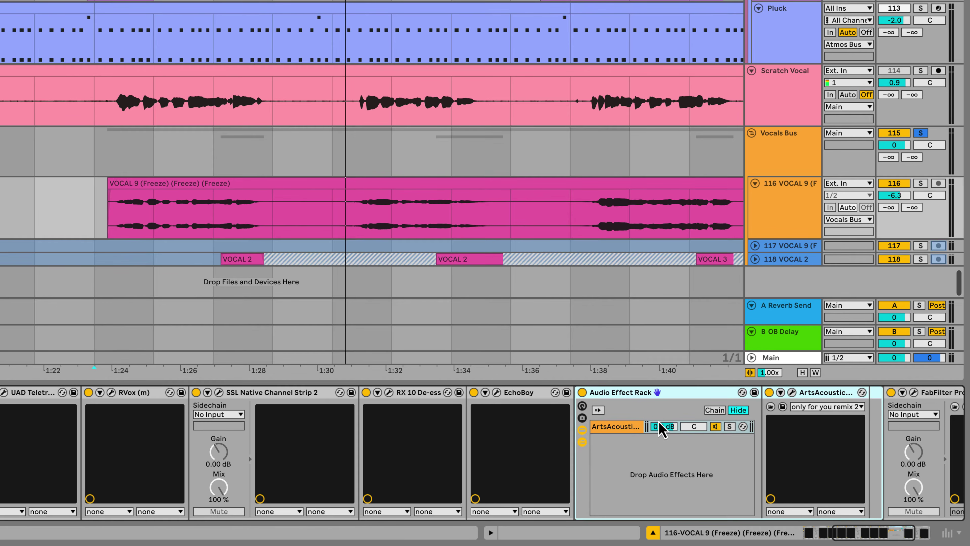
left_click(632, 454)
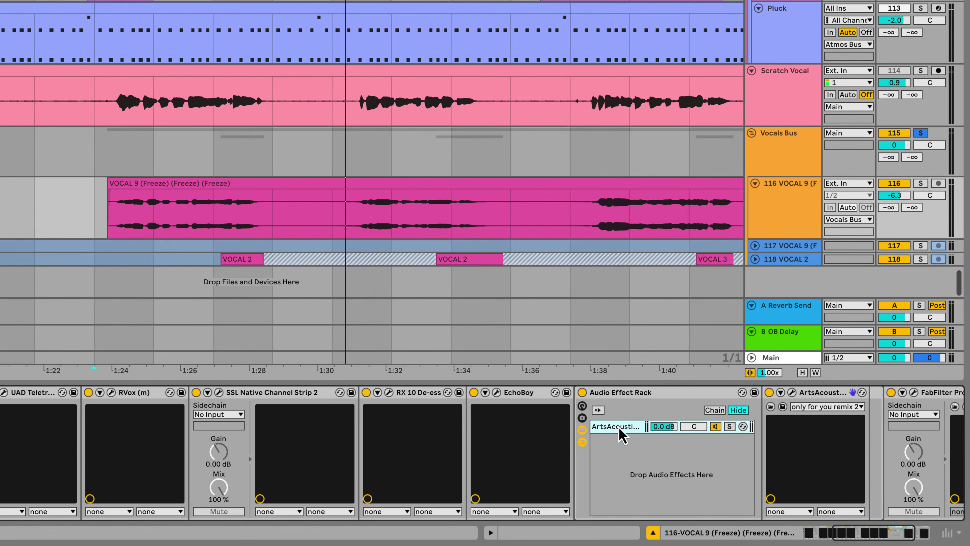
- Open ArtsAcousticReverb in the rack, mute its dry level, and play the vocal to hear only the wet signal
left_click(791, 392)
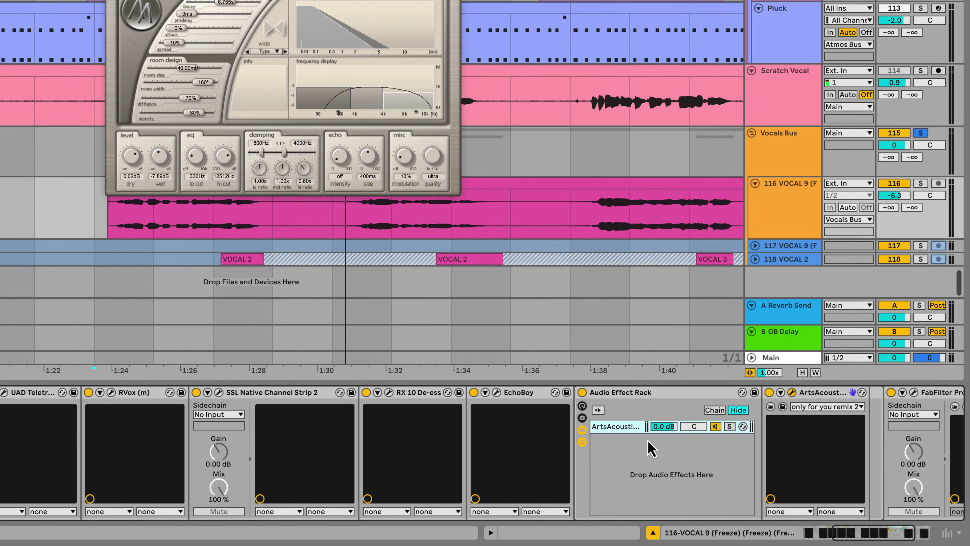
left_click(689, 400)
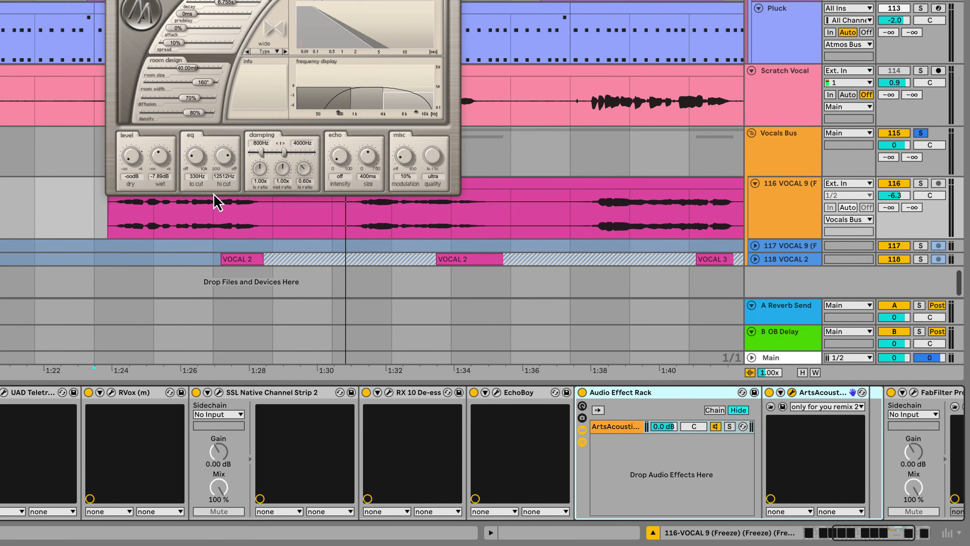
left_click(131, 158, "alt")
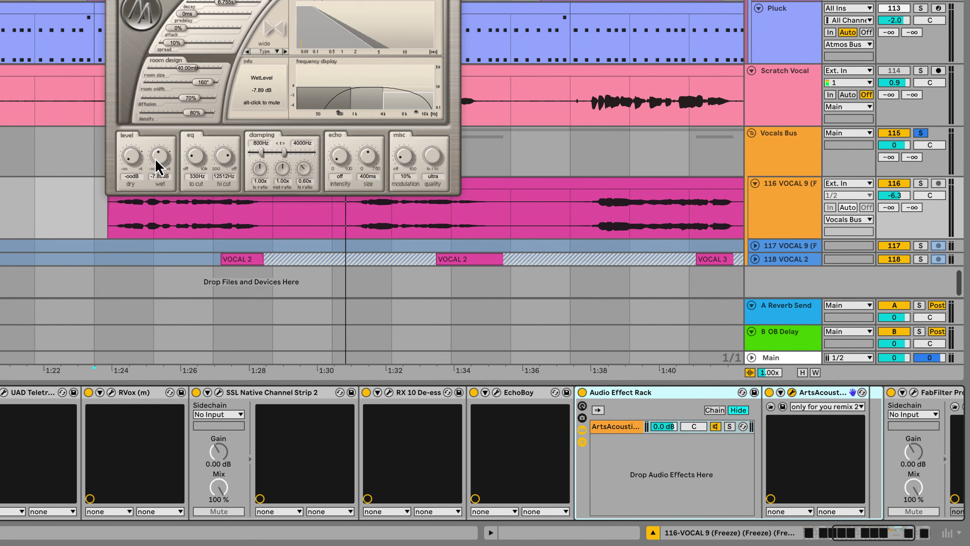
left_click(626, 443)
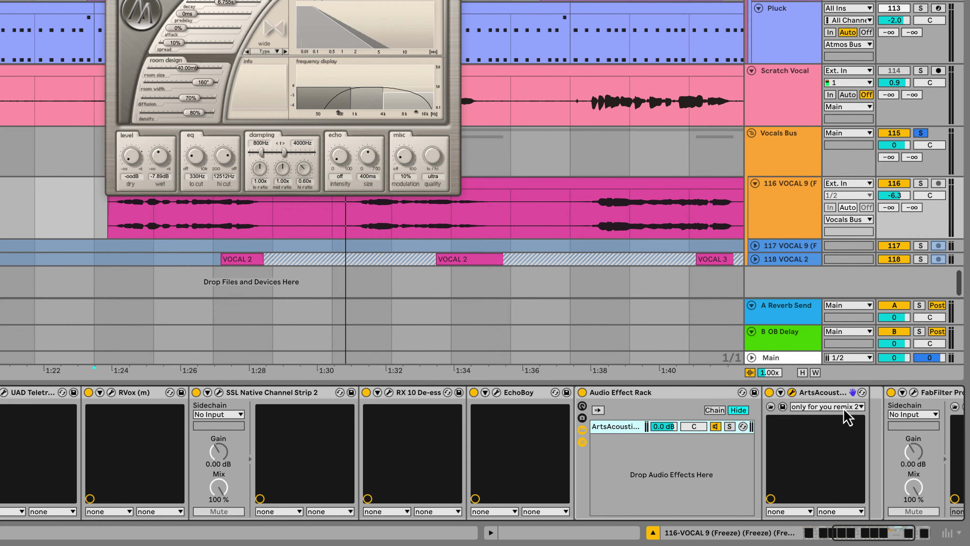
key("space")
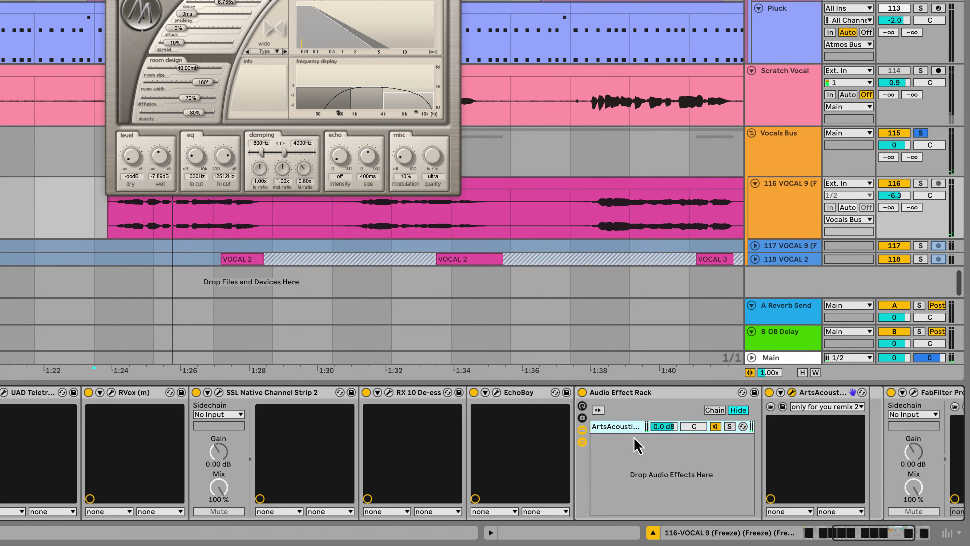
- Duplicate the ArtsAcousticReverb chain in the rack and delete the reverb device from the copy
right_click(621, 427)
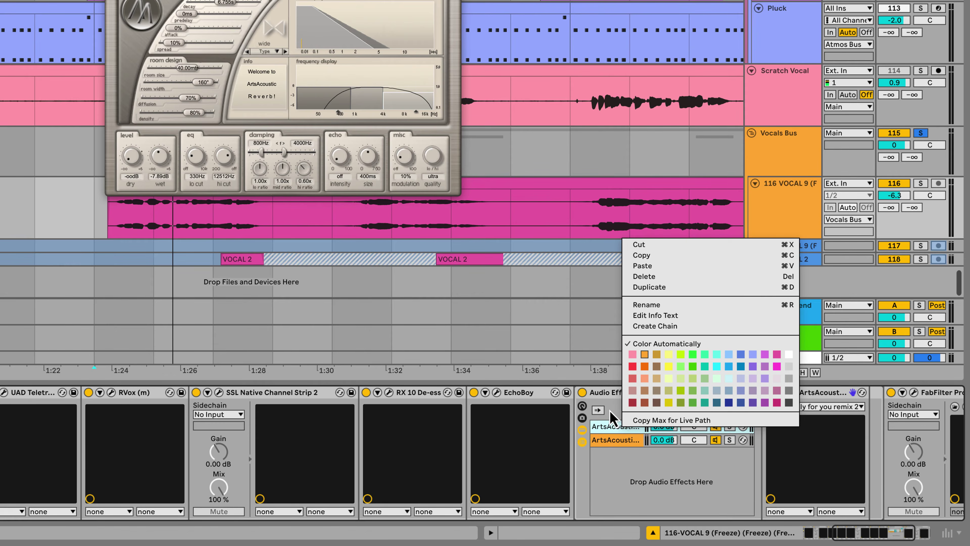
key("super+d")
left_click(621, 440)
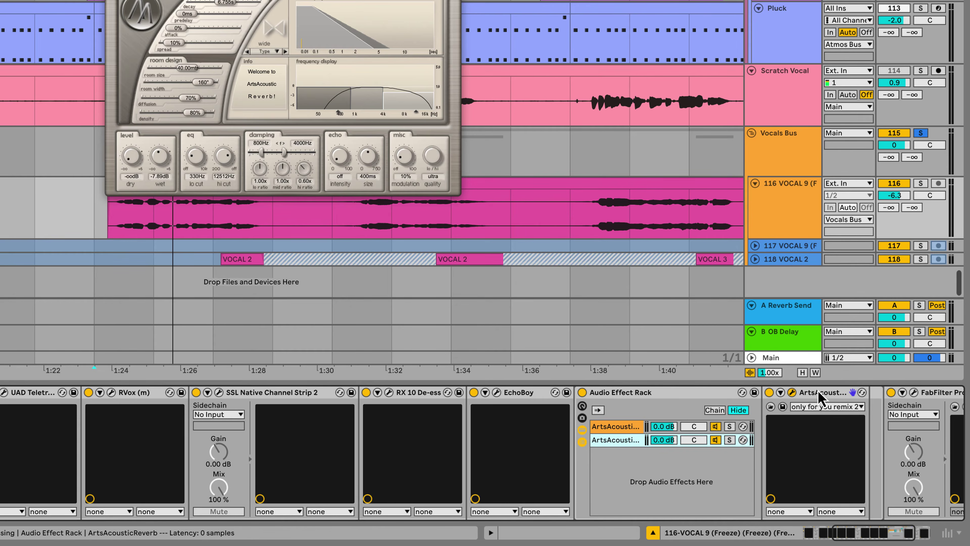
left_click(827, 397)
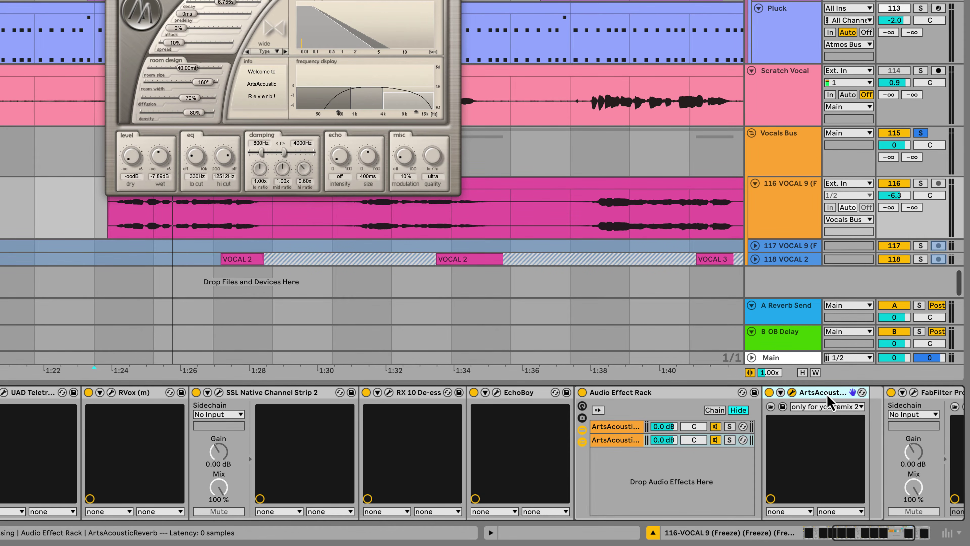
key("Delete")
- Rename the empty chain as Dry and the reverb chain as Wet
left_click(626, 442)
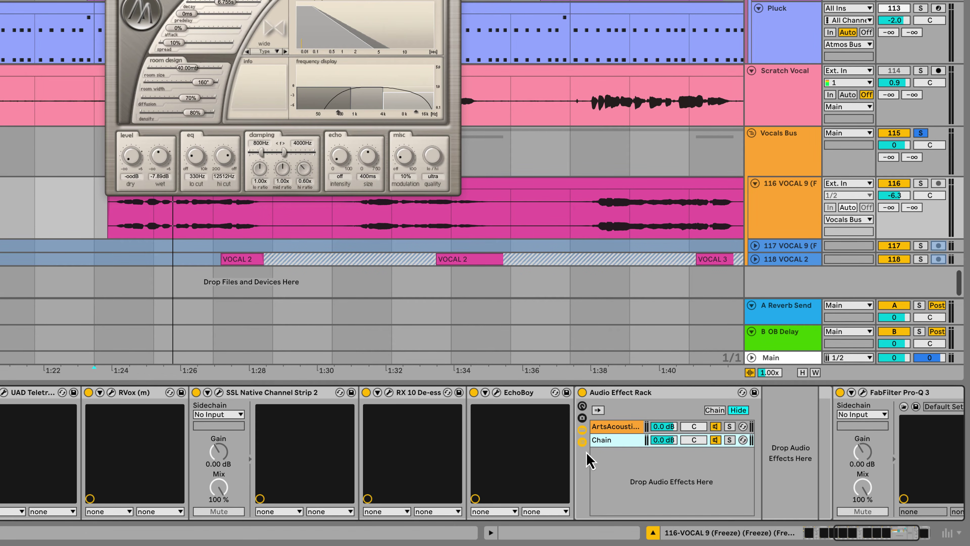
right_click(618, 442)
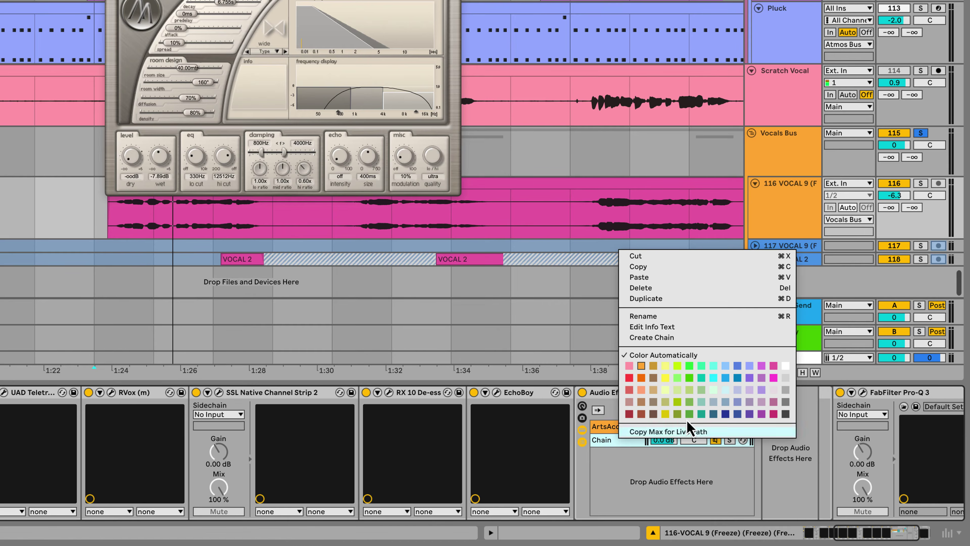
left_click(669, 314)
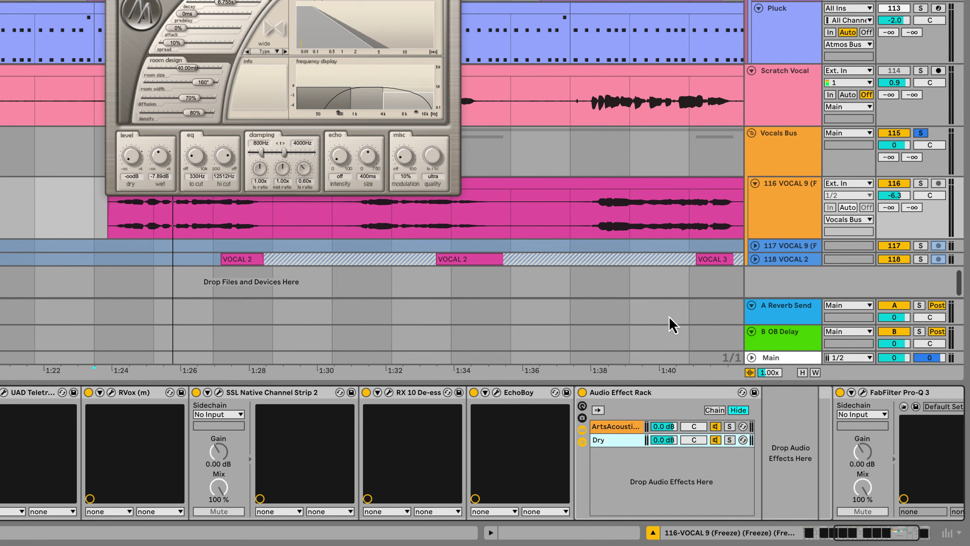
left_click(618, 427)
key("ctrl+r")
type("W")
key("Return")
- Color the Wet chain blue in the Audio Effect Rack
right_click(617, 428)
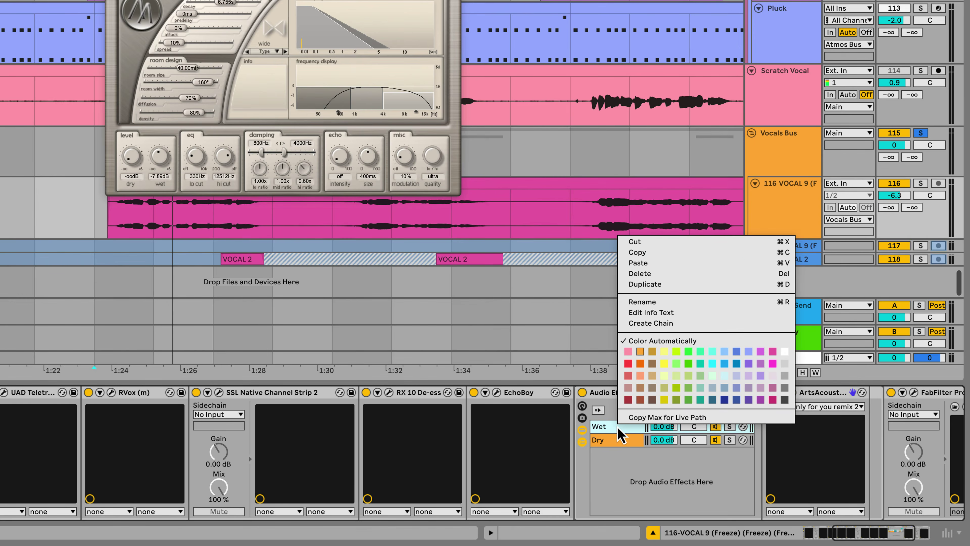
left_click(723, 366)
right_click(634, 445)
left_click(617, 478)
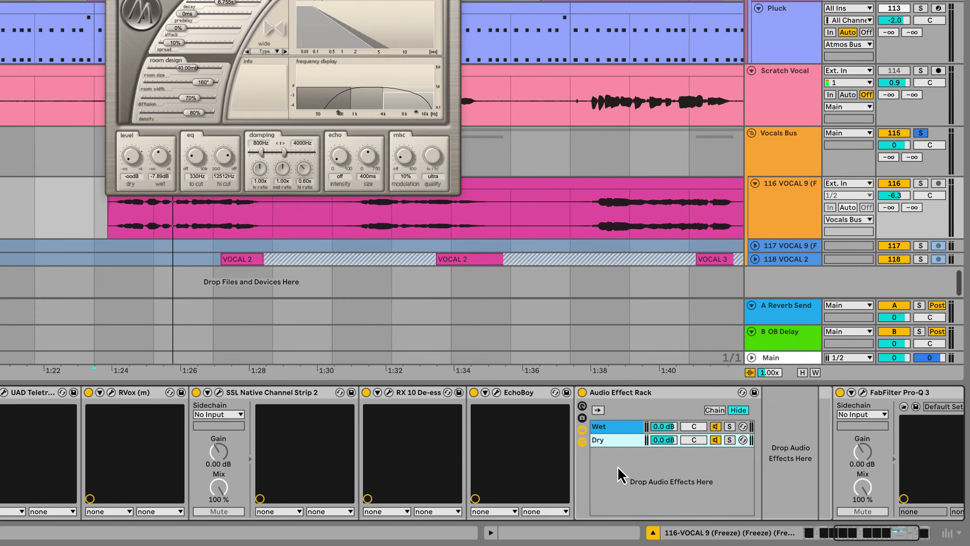
- Compare the devices in the Wet and Dry chains and play the vocal through both of them
left_click(634, 426)
left_click(632, 440)
left_click(638, 425)
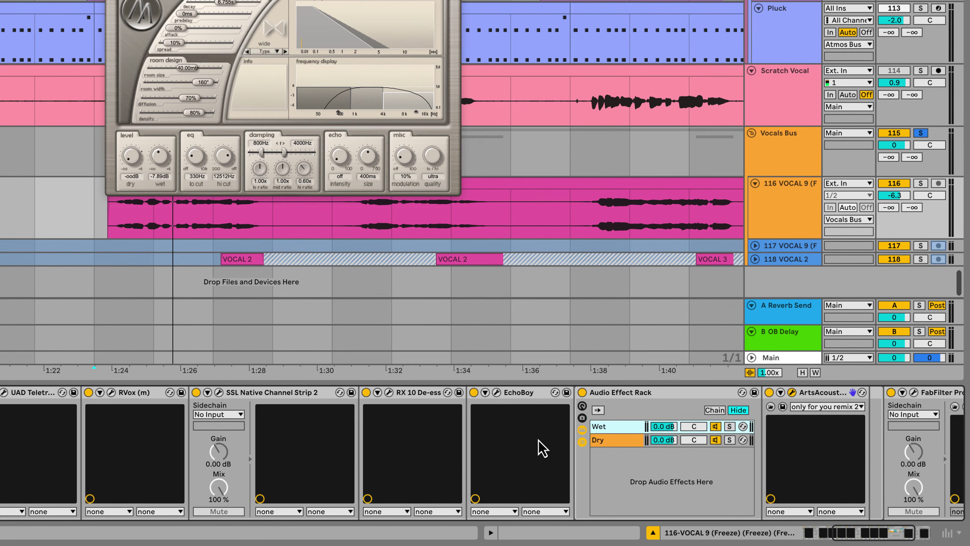
left_click(616, 442)
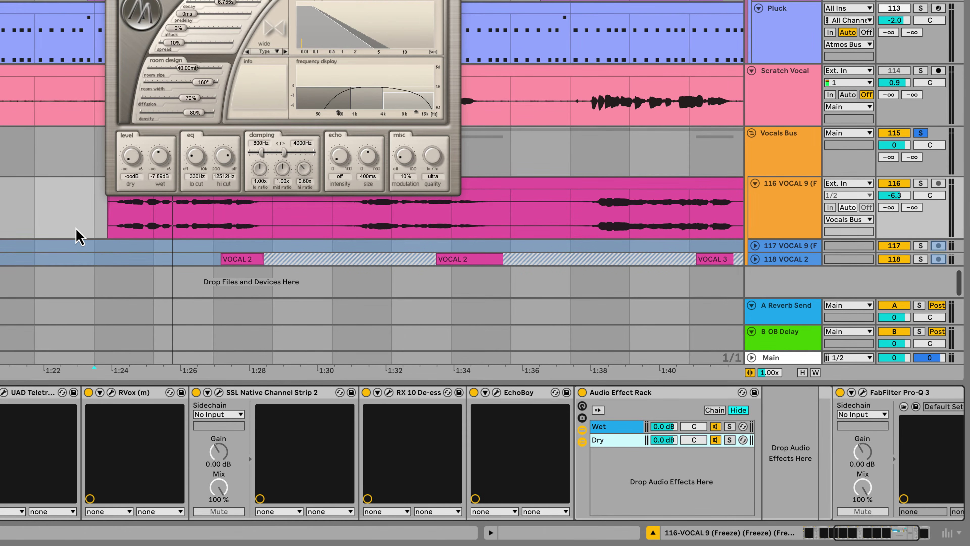
key("space")
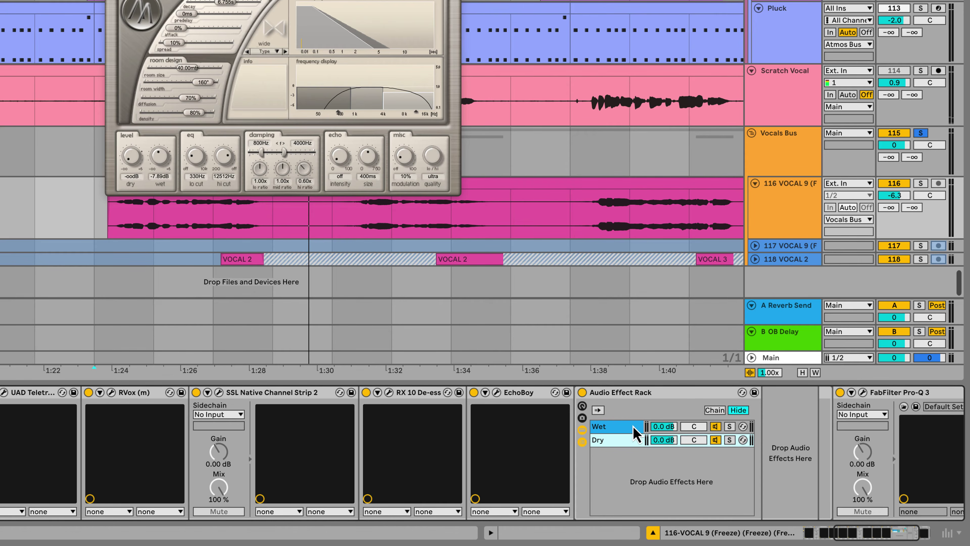
left_click(622, 439)
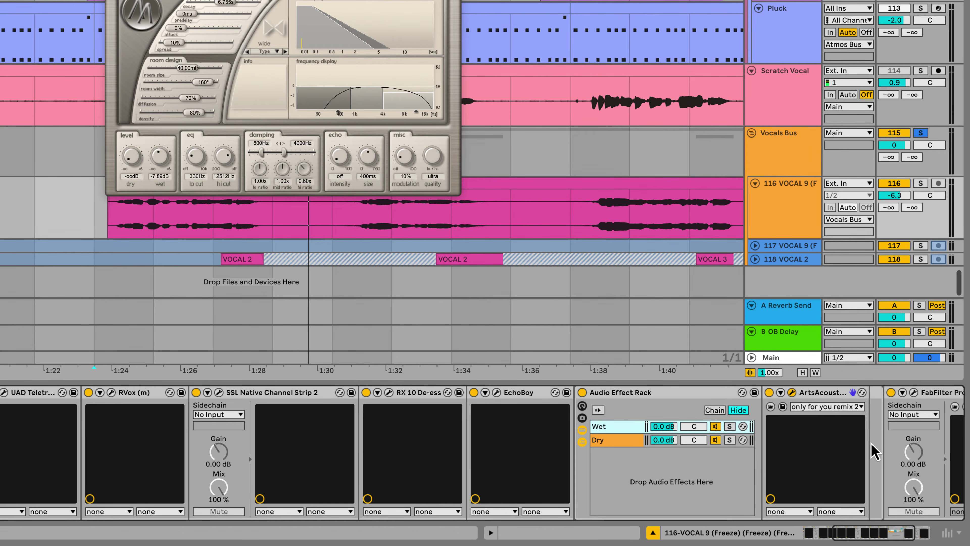
left_click(623, 440)
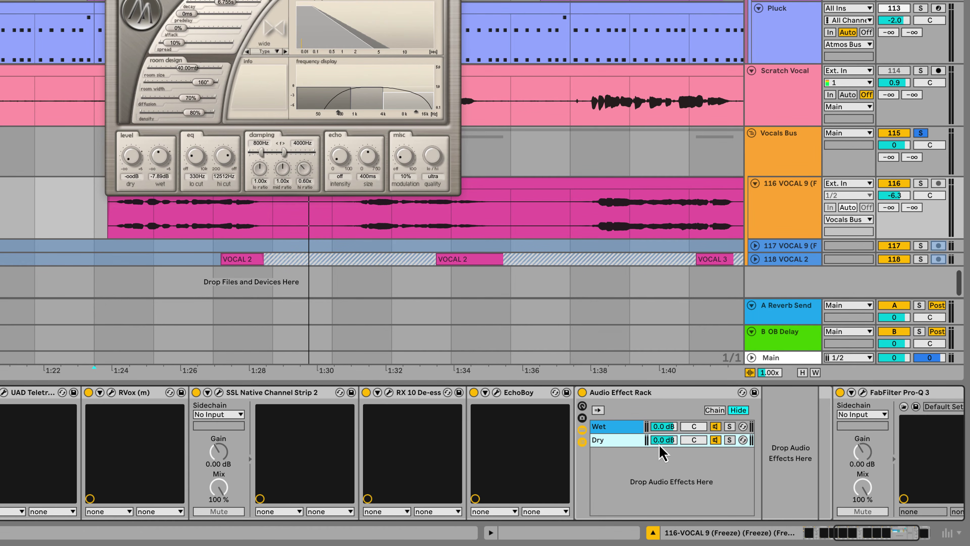
- Find the Compressor in the browser and add it after ArtsAcousticReverb in the Wet chain
left_click(628, 429)
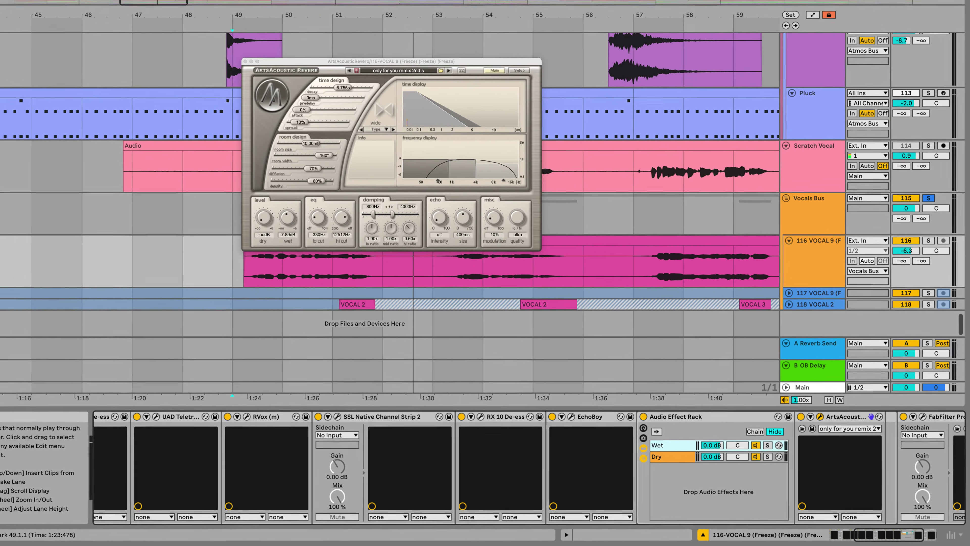
left_click(11, 16)
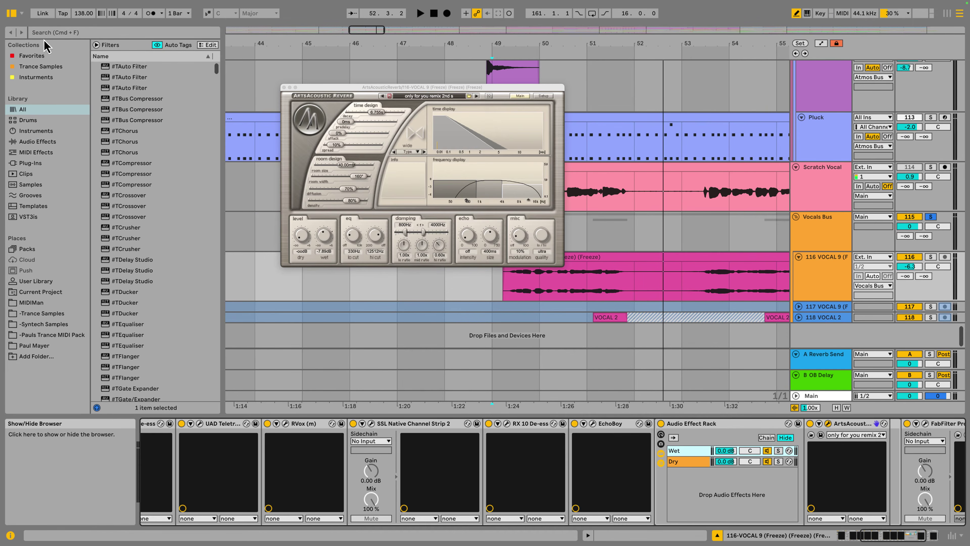
left_click(76, 33)
type("Compress")
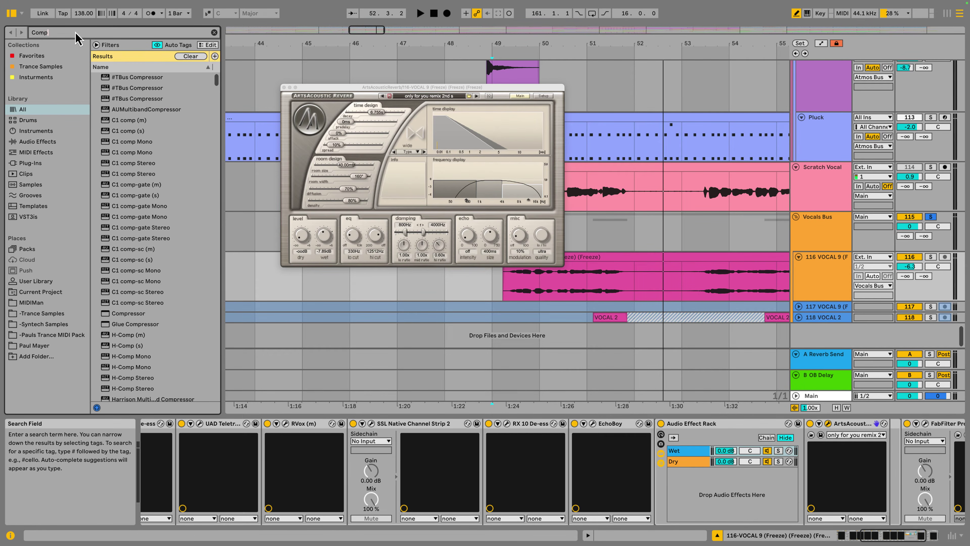
left_click_drag(111, 118, 884, 488)
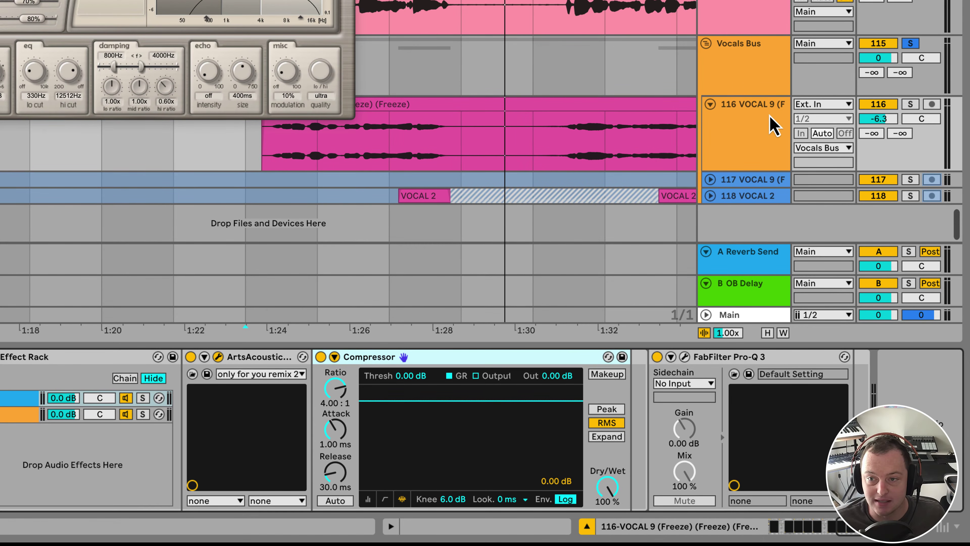
- Enable the Compressor's sidechain and set its audio source to the 116-VOCAL 9 track, tapped Pre FX
left_click(334, 358)
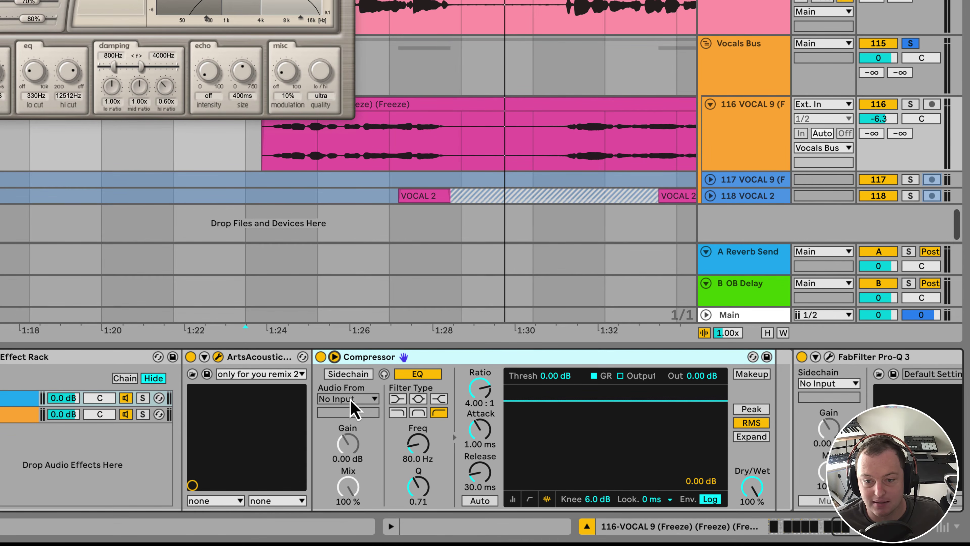
left_click(348, 374)
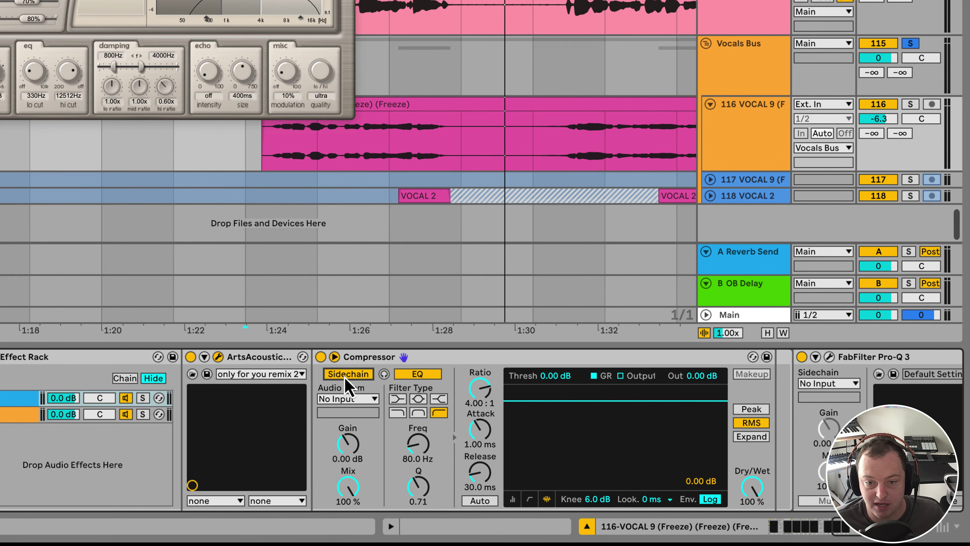
left_click(348, 398)
scroll(420, 230, "up", 10)
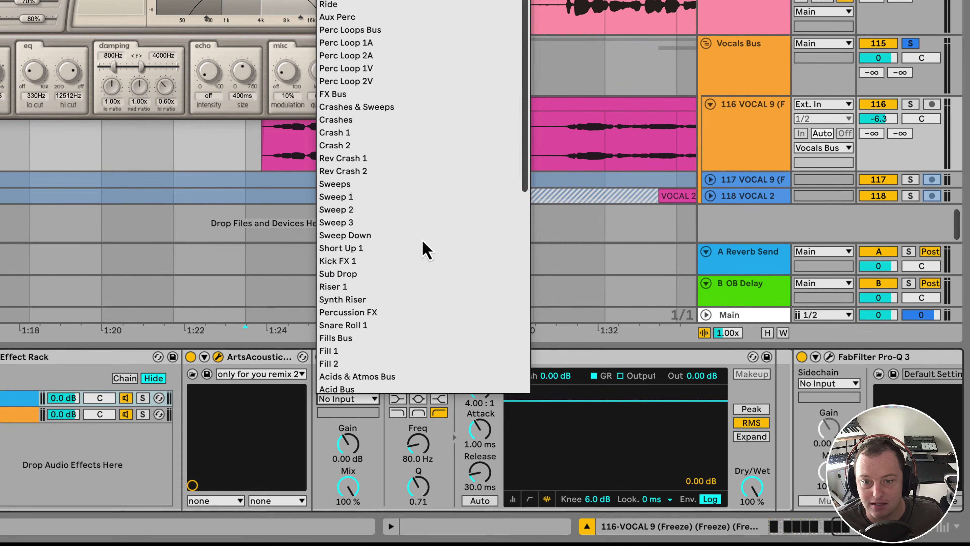
scroll(426, 248, "down", 10)
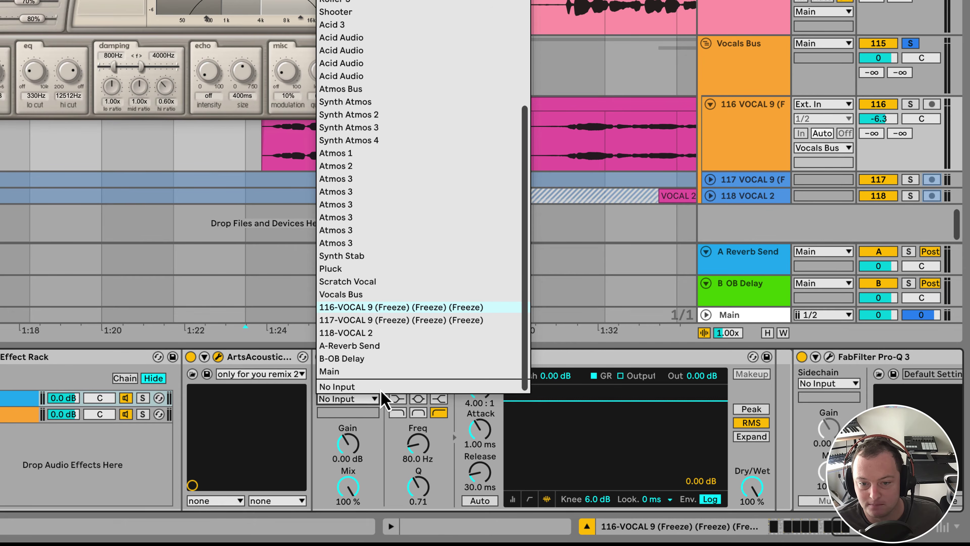
key("Return")
left_click(368, 412)
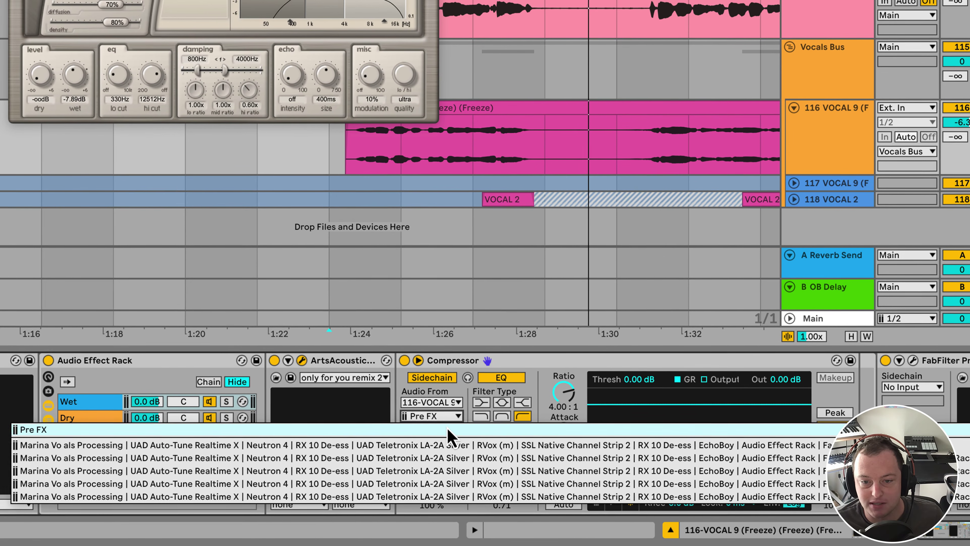
left_click(449, 433)
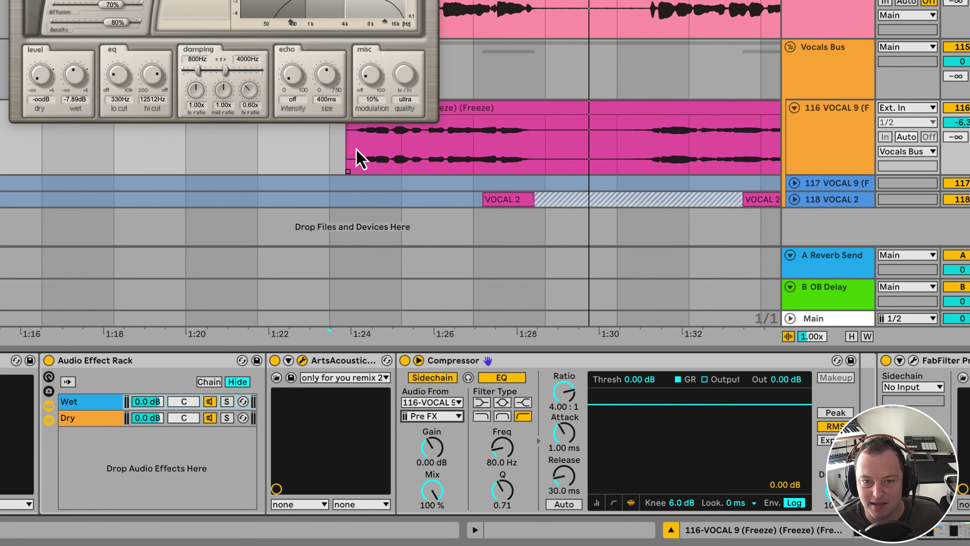
- Play the vocal and set the Compressor's threshold to -24.1 dB and its ratio to inf:1
left_click_drag(945, 535, 968, 536)
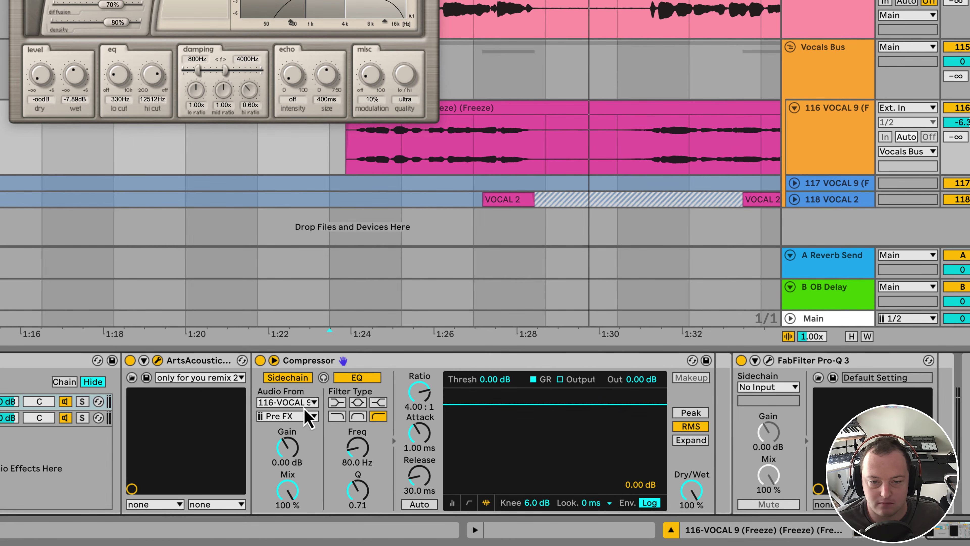
left_click_drag(493, 400, 492, 403)
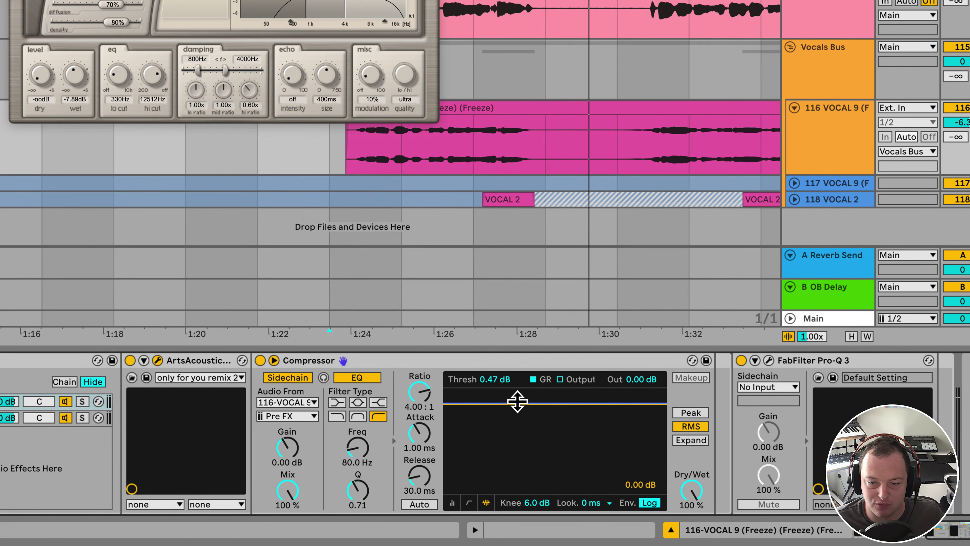
key("space")
mouse_move(517, 401)
left_mouse_down()
mouse_move(517, 473)
mouse_move(516, 462)
left_mouse_up()
left_click_drag(424, 398, 425, 383)
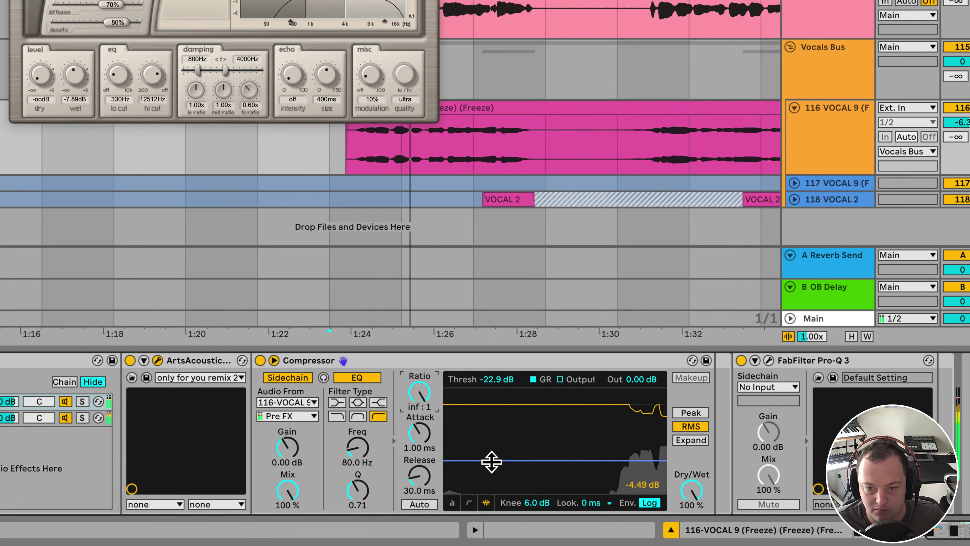
left_click_drag(492, 461, 491, 461)
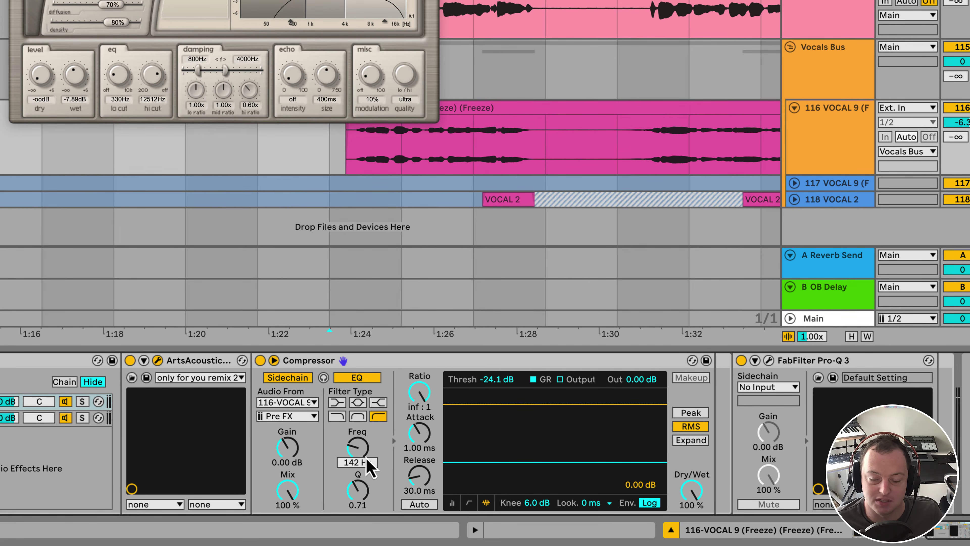
- Play the vocal and bypass and re-enable the Compressor to compare the reverb with and without ducking
mouse_move(947, 532)
left_mouse_down()
mouse_move(753, 529)
mouse_move(941, 537)
left_mouse_up()
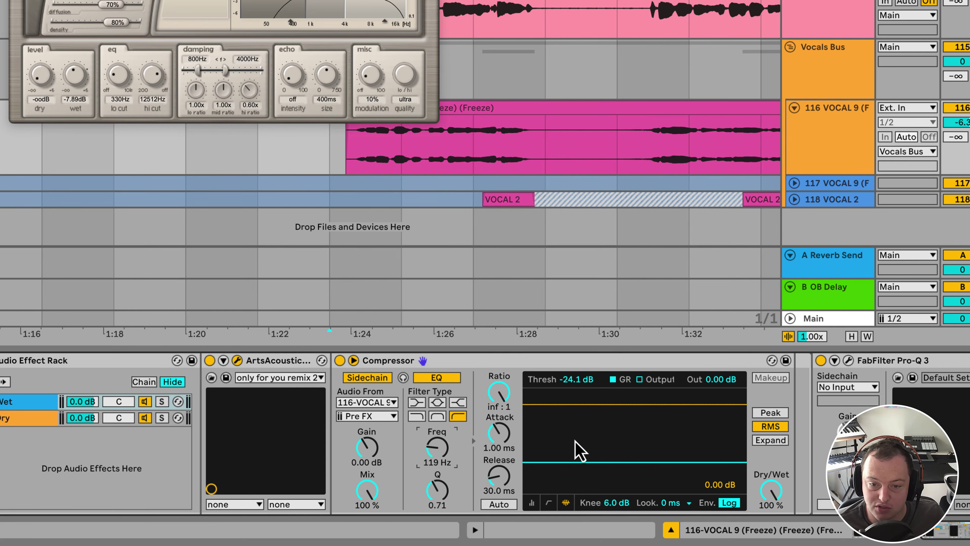
key("space")
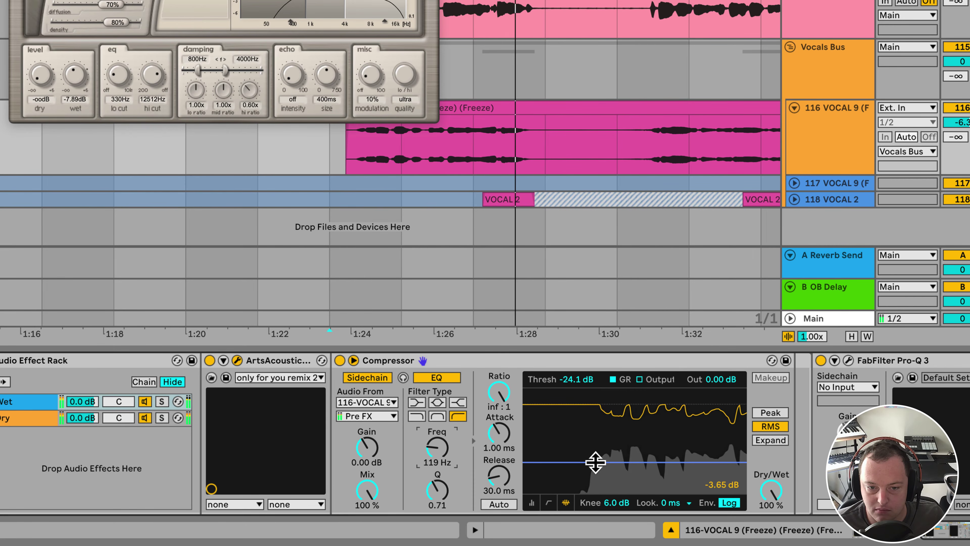
left_click(340, 362)
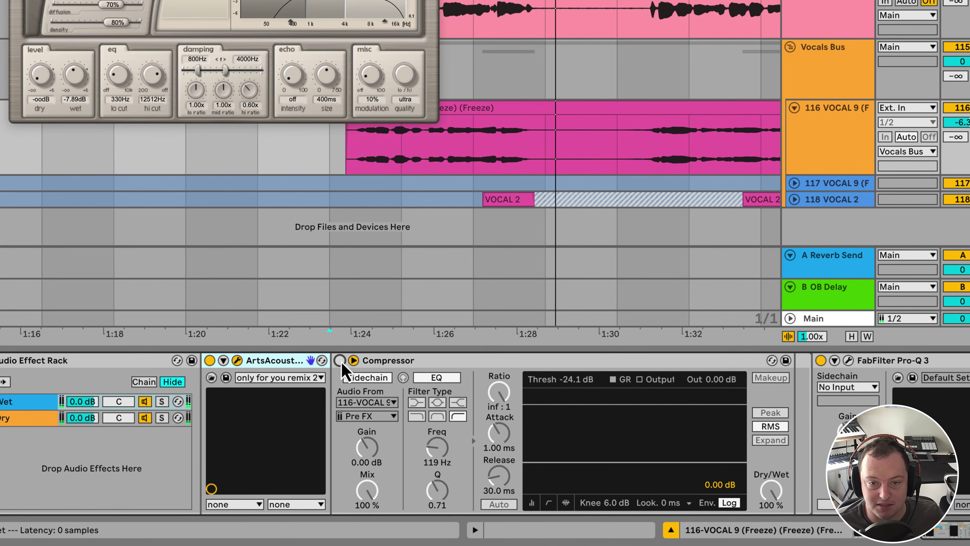
left_click(340, 361)
key("space")
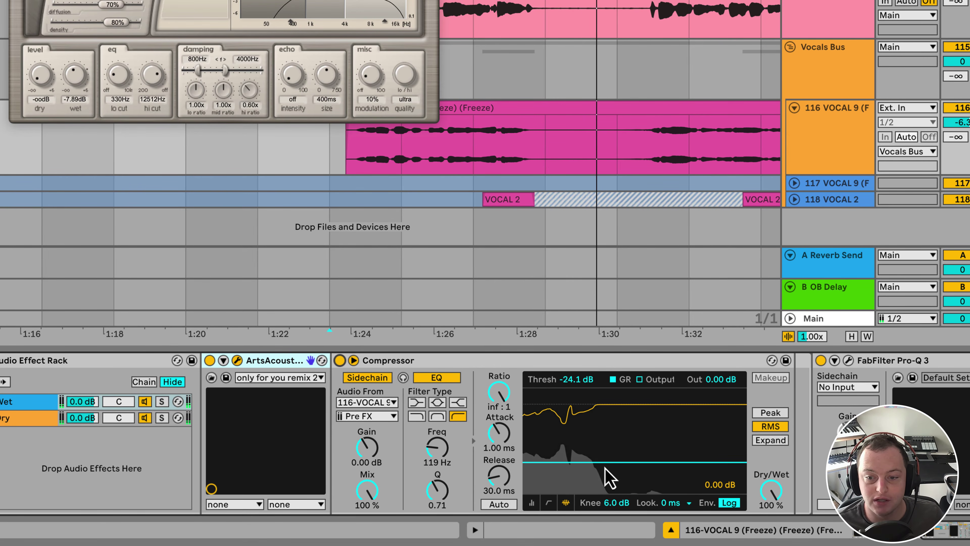
- Try the Compressor's threshold at -inf dB and play the vocal to hear extreme ducking of the reverb
left_click_drag(606, 461, 607, 495)
key("space")
key("space")
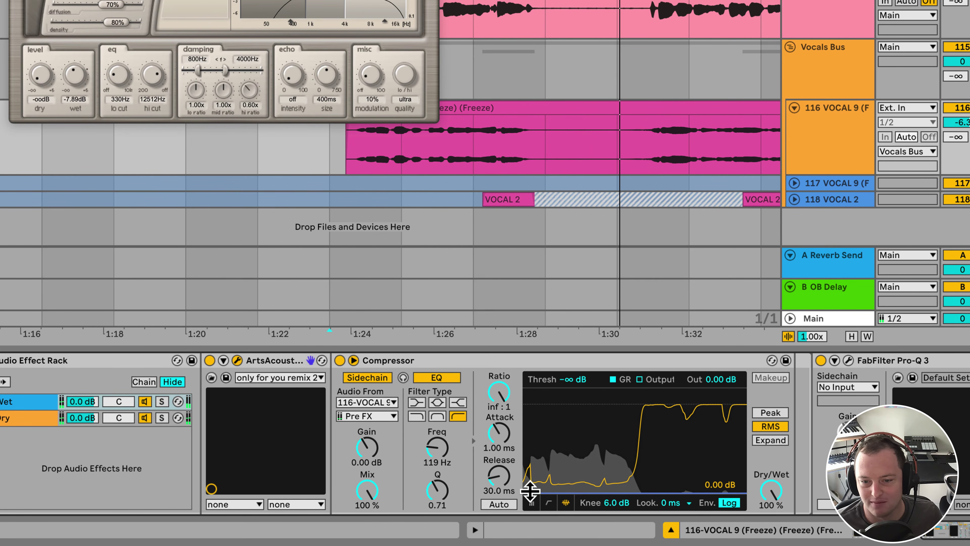
- Set the Compressor's release to 26.8 ms and its threshold to -24.1 dB while playing the vocal
left_click_drag(505, 487, 505, 490)
left_click_drag(585, 495, 583, 440)
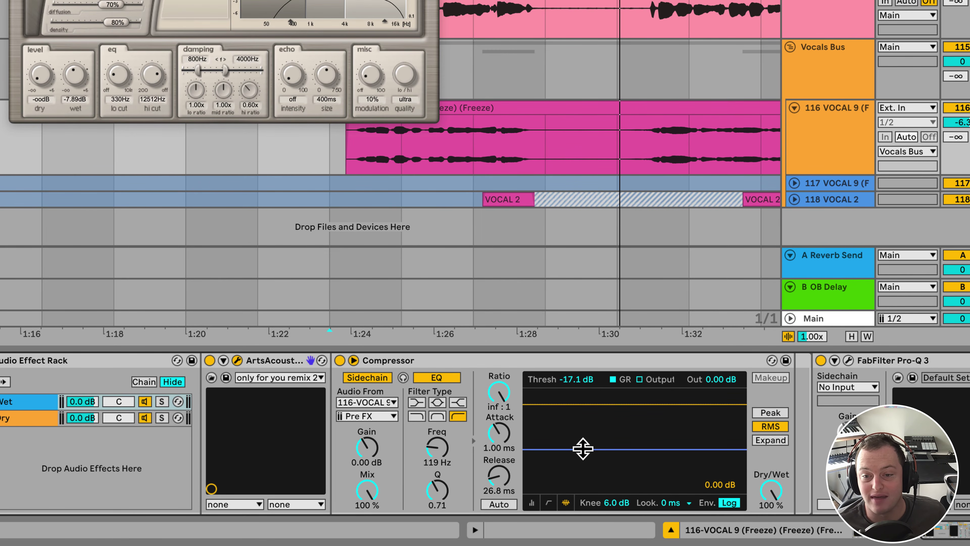
key("space")
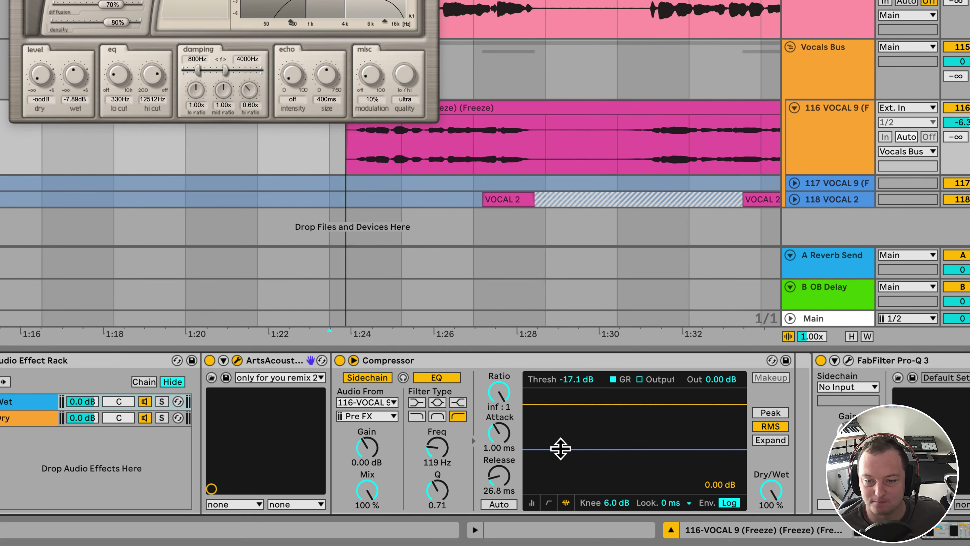
left_click_drag(560, 450, 563, 461)
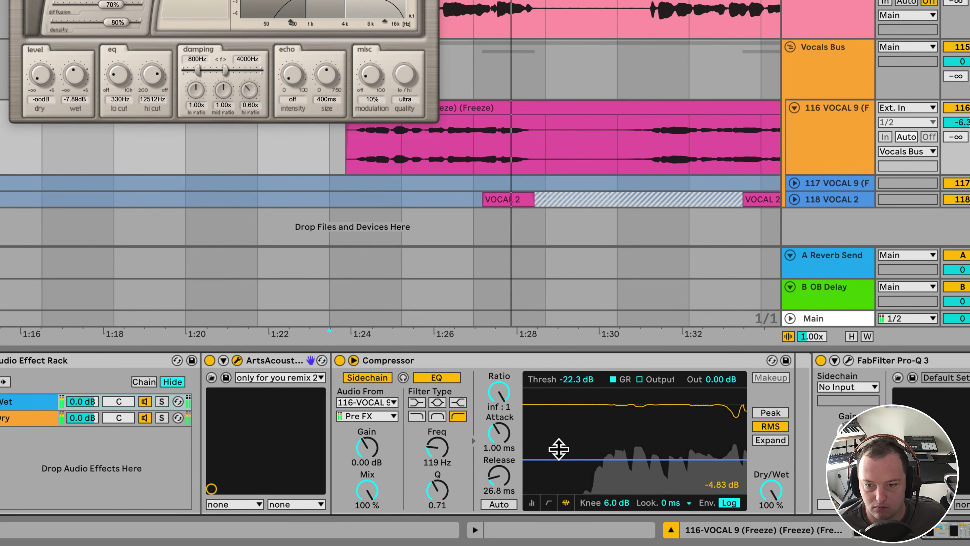
left_click_drag(560, 449, 563, 461)
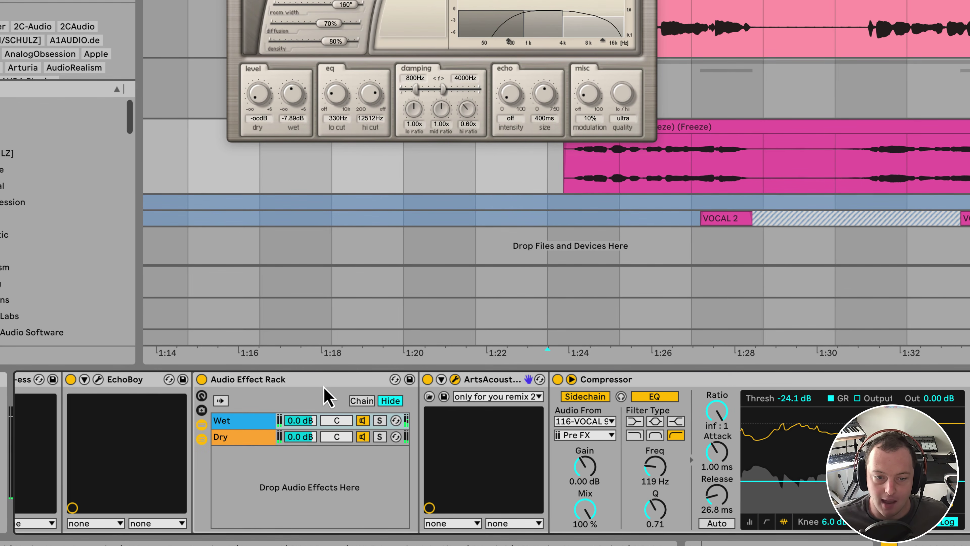
- Rename the Audio Effect Rack as Sidechain Reverb and select its Wet chain
left_click(327, 397)
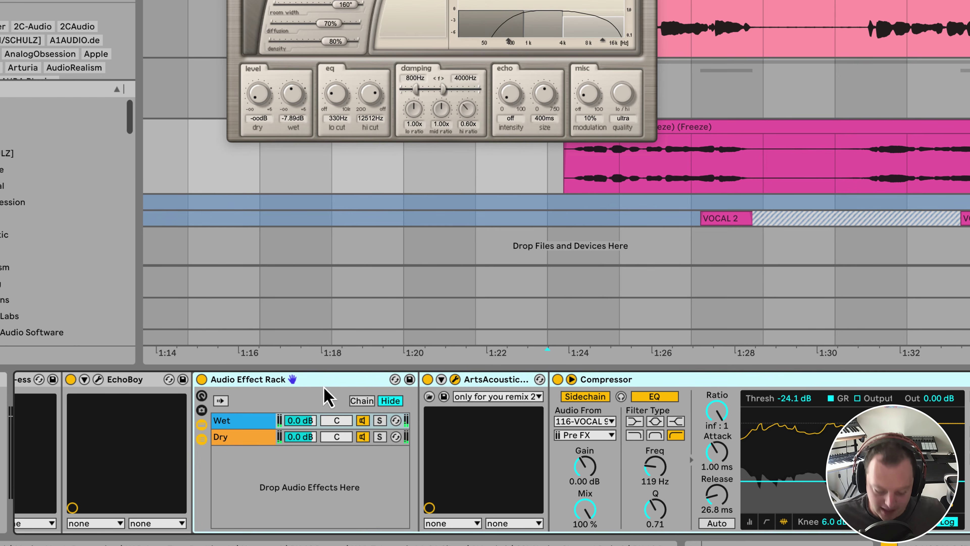
key("super+r")
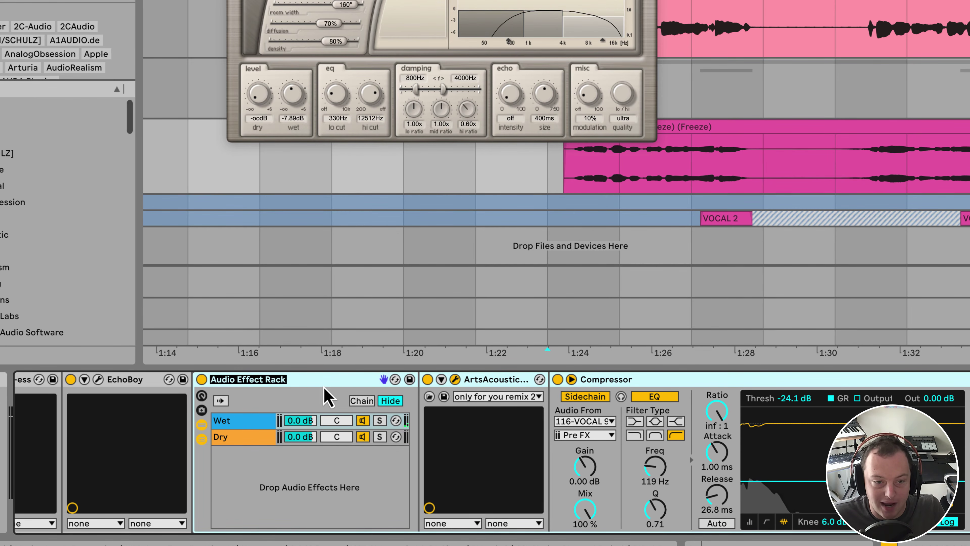
type("Sidechain Reverb")
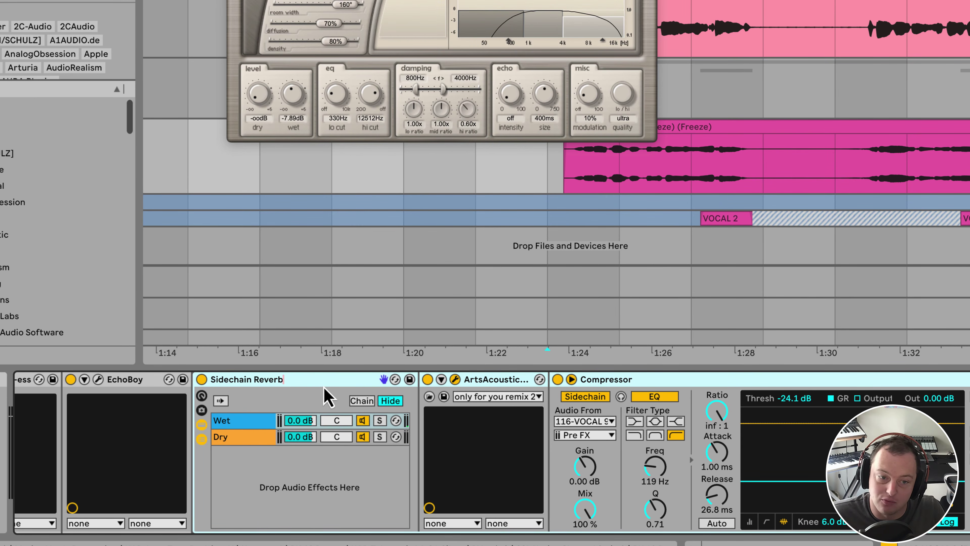
left_click(243, 427)
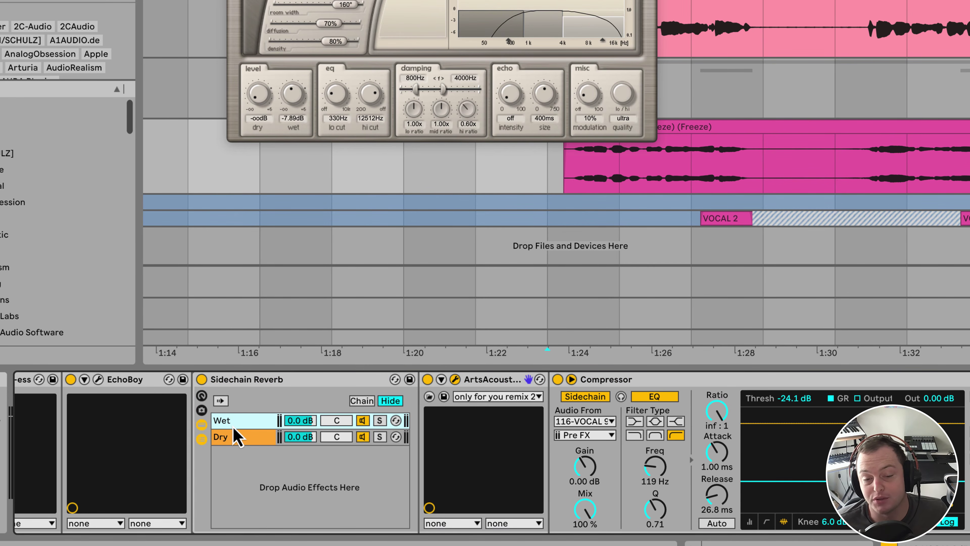
key("Down")
key("Up")
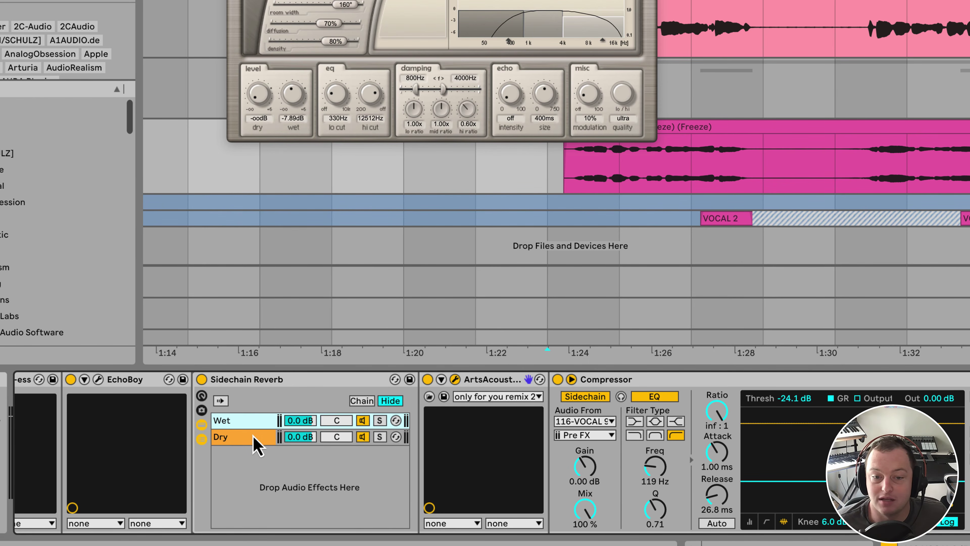
key("Down")
key("Up")
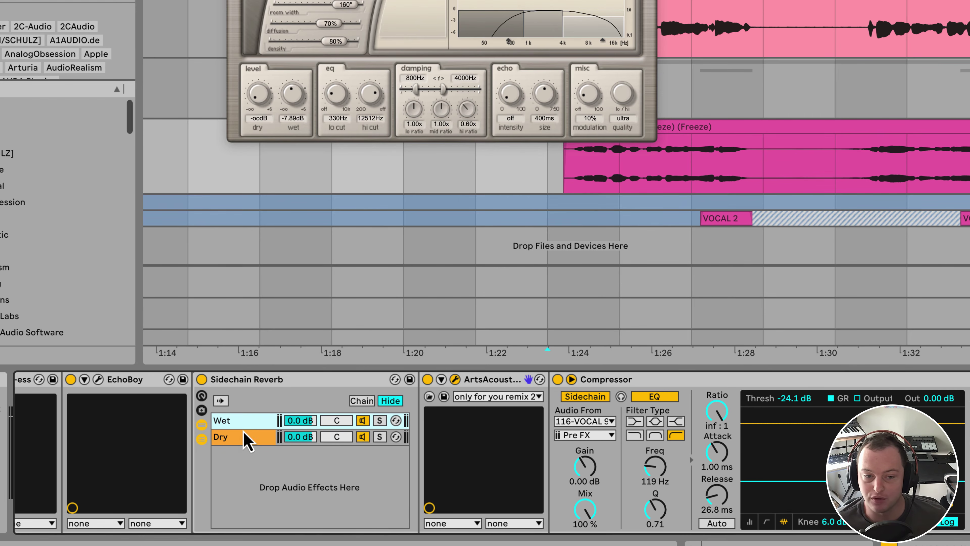